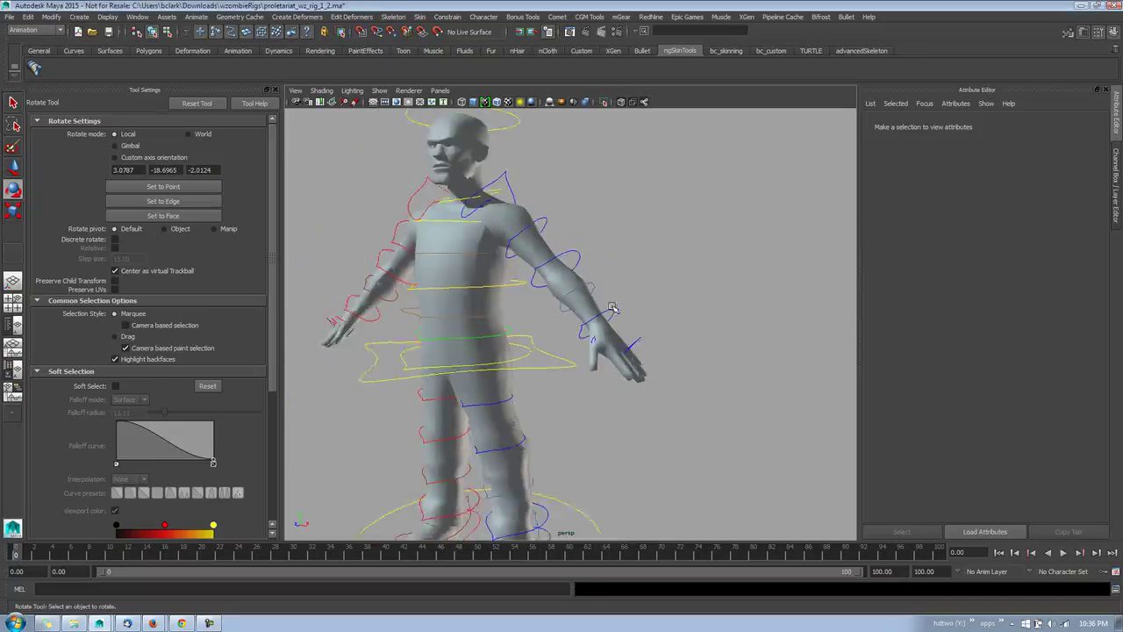
Step: Select the left wrist control and keep the Rotate tool in Local mode
alt+drag(609, 314, 612, 311)
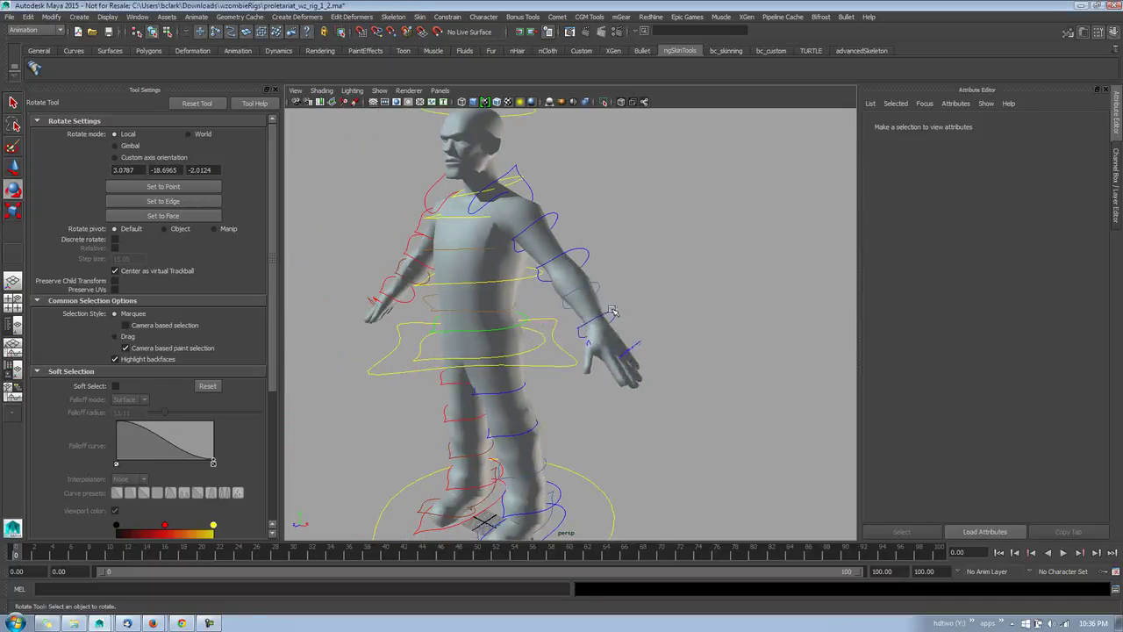
click(612, 311)
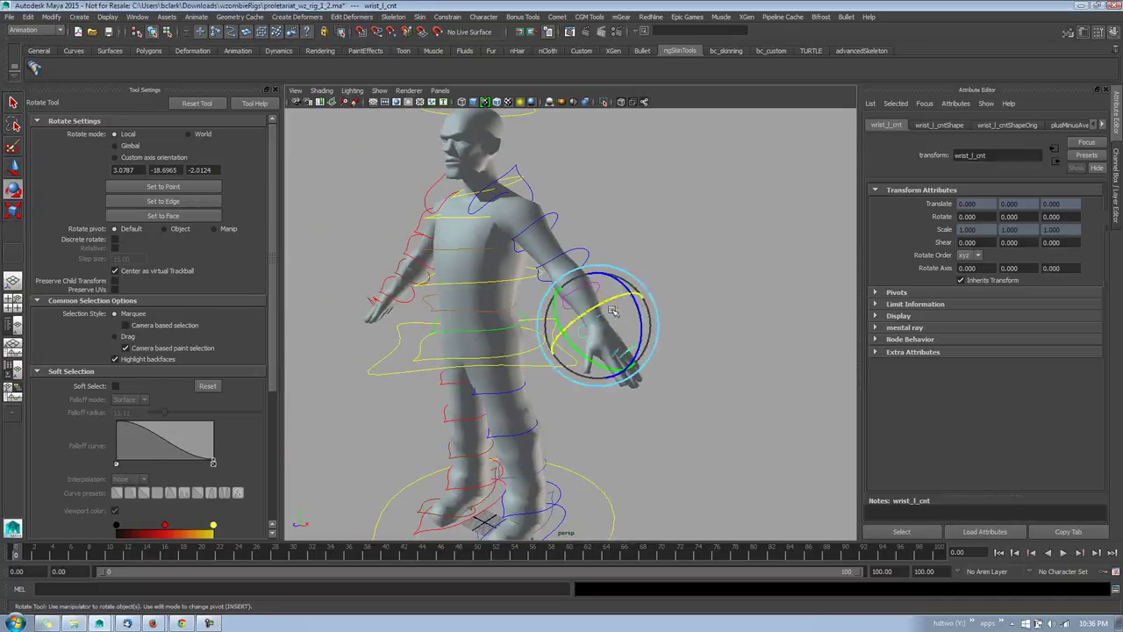
key(e)
click(631, 317)
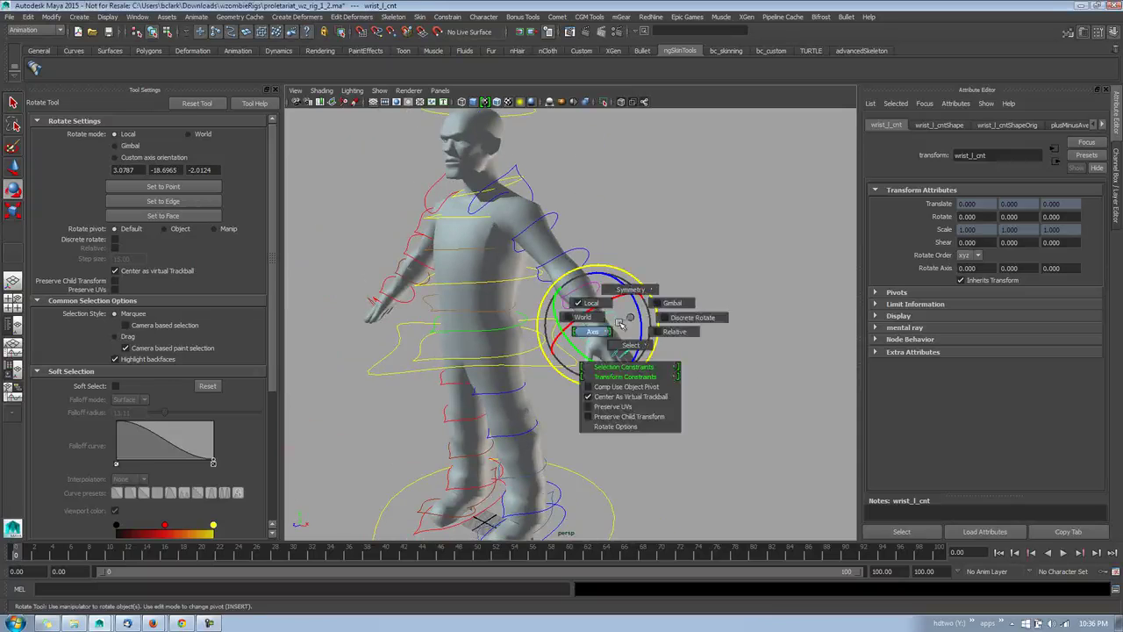
click(610, 303)
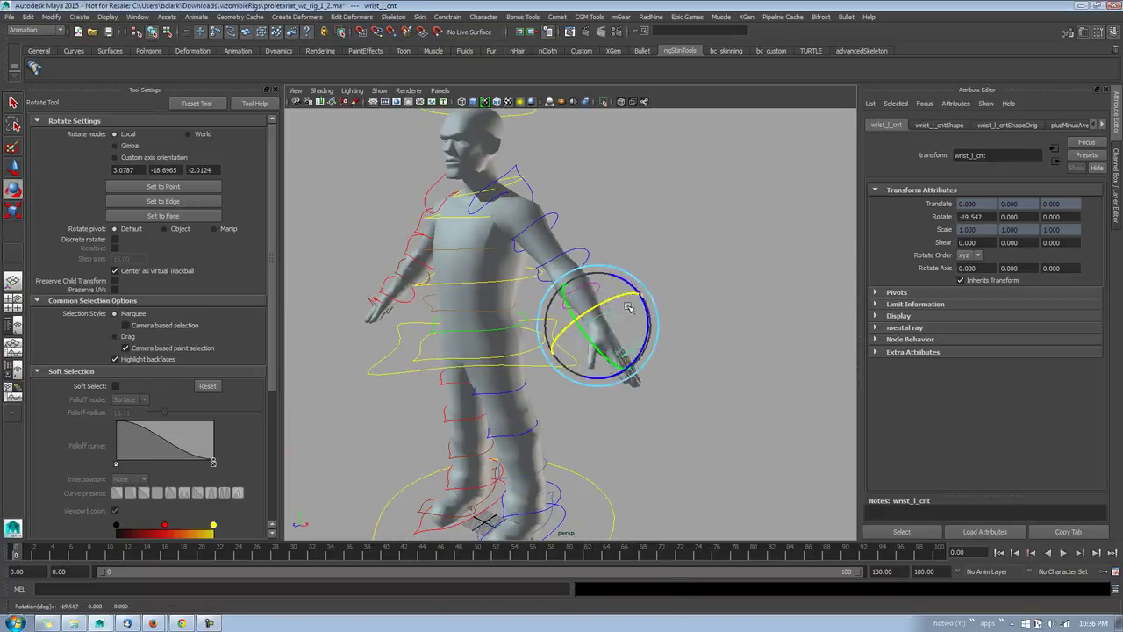
Step: Frame the wrist and twist it so the hand turns upward and about Y
key(f)
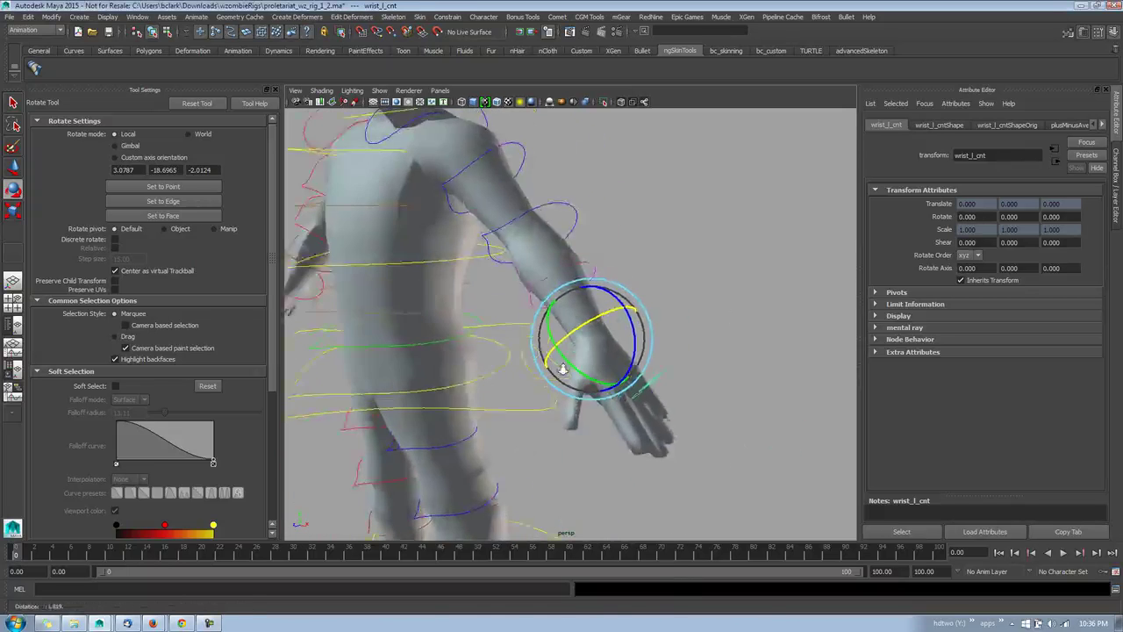
mouse_move(676, 401)
alt+mouse_down()
mouse_move(591, 355)
mouse_move(598, 334)
mouse_move(664, 311)
mouse_move(633, 366)
alt+mouse_up()
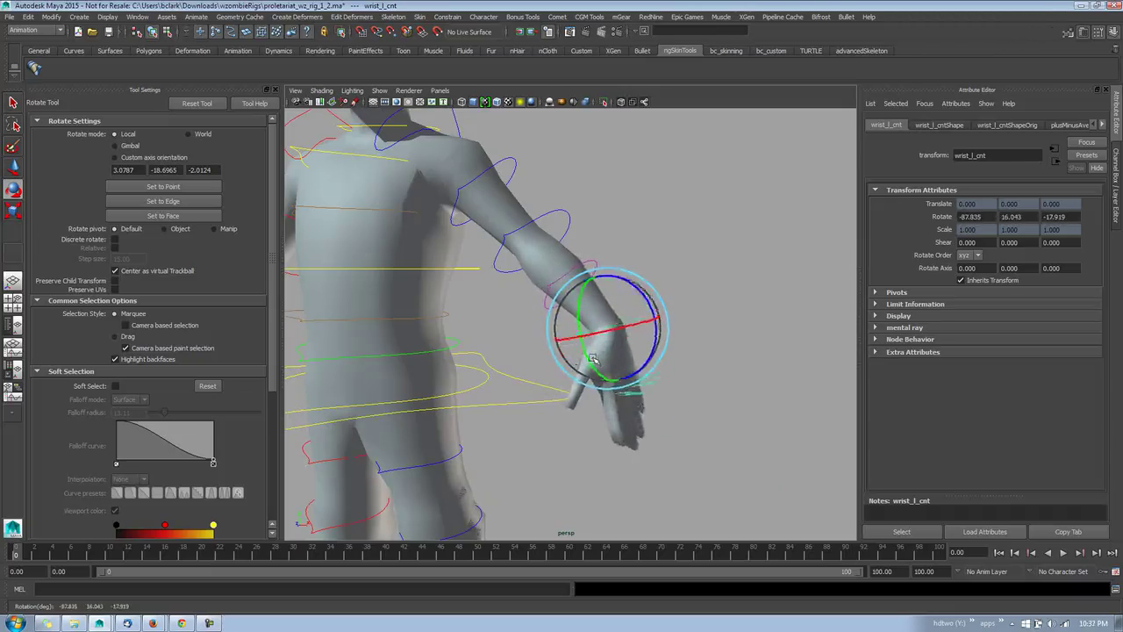
mouse_move(649, 353)
mouse_down()
mouse_move(622, 301)
mouse_move(612, 306)
mouse_move(642, 281)
mouse_move(667, 347)
mouse_move(649, 376)
mouse_move(566, 256)
mouse_move(571, 268)
mouse_up()
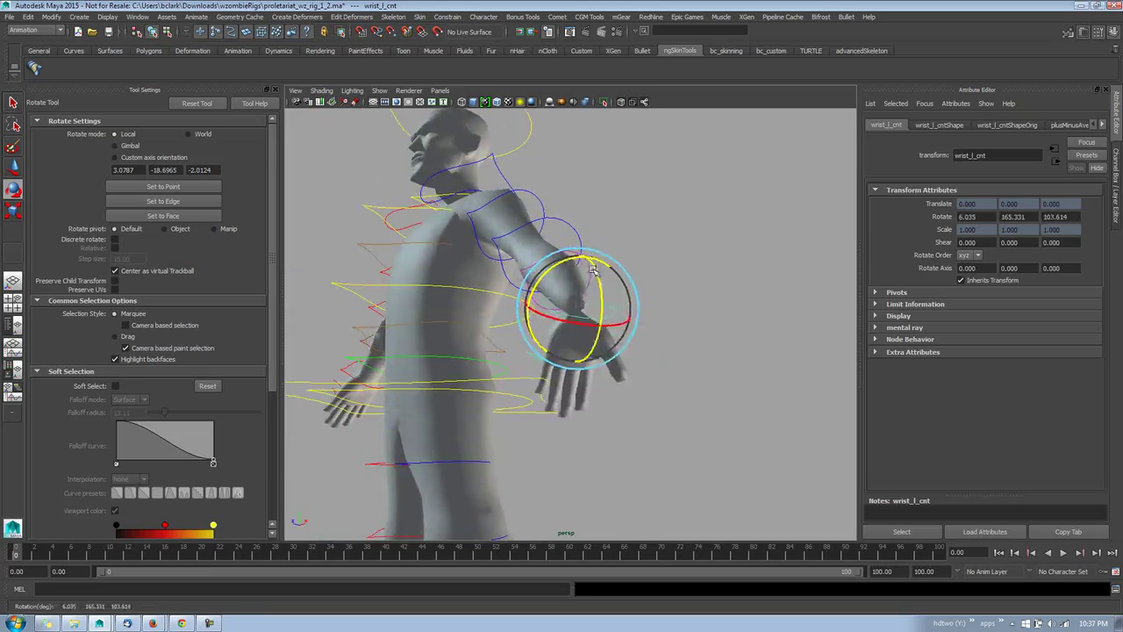
mouse_move(593, 271)
mouse_down()
mouse_move(595, 293)
mouse_move(462, 415)
mouse_move(692, 232)
mouse_up()
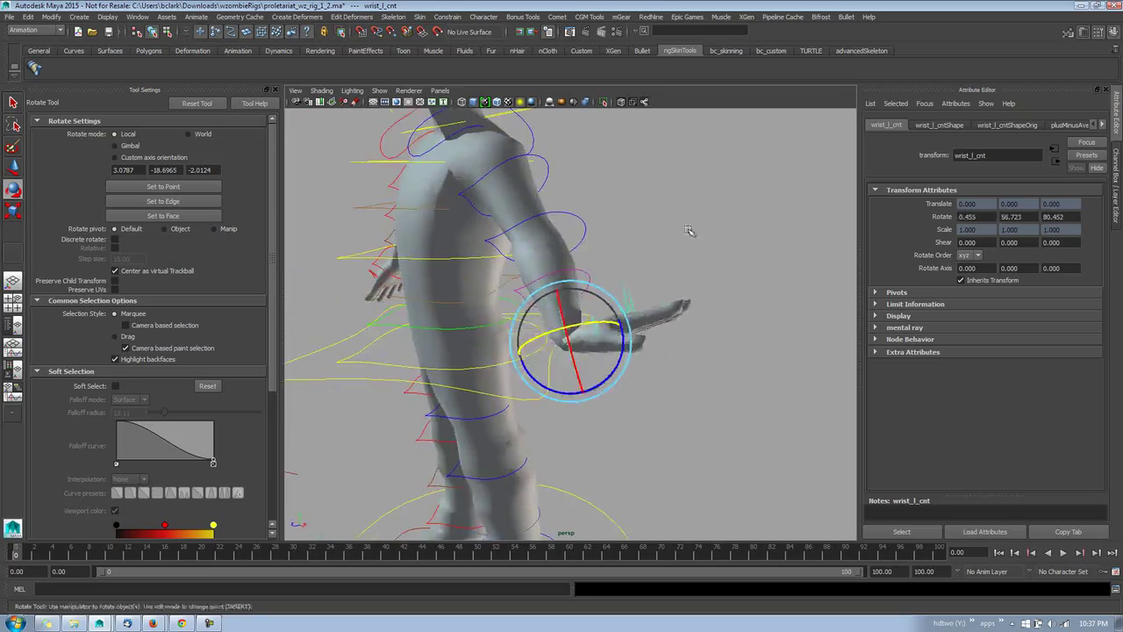
mouse_move(654, 368)
mouse_down()
mouse_move(636, 257)
mouse_move(677, 252)
mouse_up()
Step: Undo the last rotation, switch to Gimbal mode, and zero the wrist's rotate channels
key(ctrl+z)
click(644, 264)
key(ctrl+a)
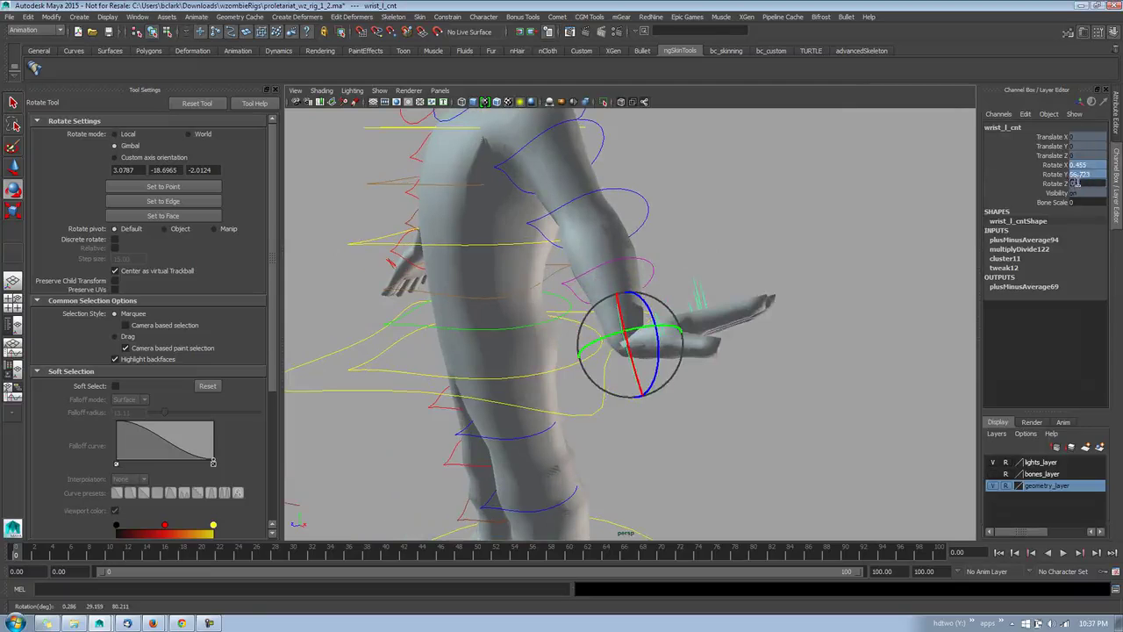
key(Return)
mouse_move(727, 208)
alt+mouse_down()
mouse_move(674, 344)
mouse_move(648, 262)
alt+mouse_up()
key(ctrl+z)
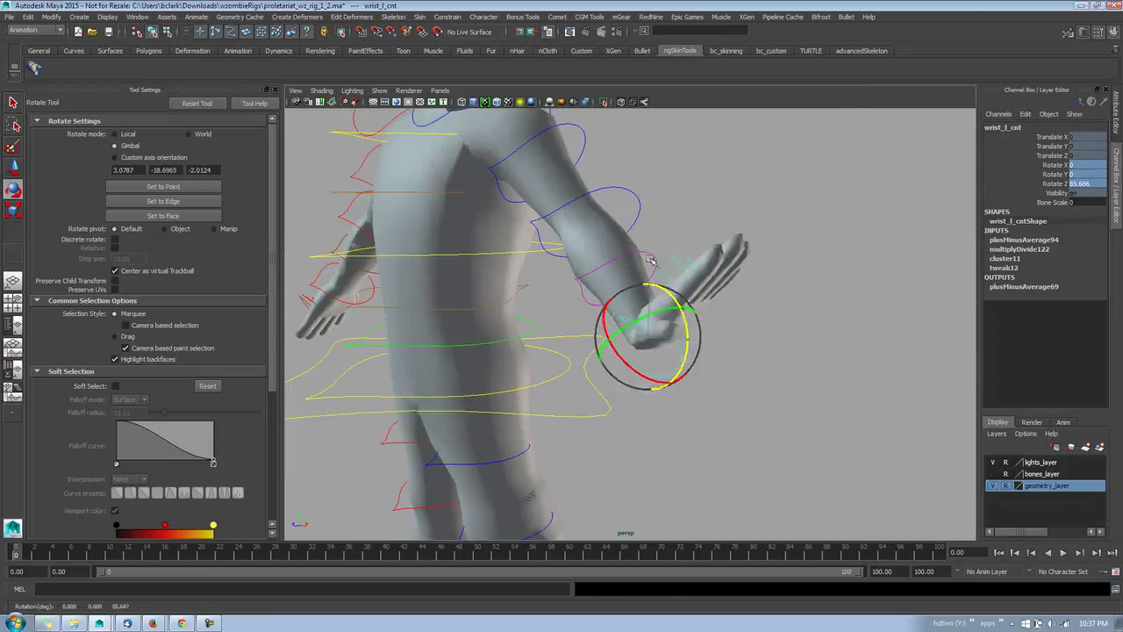
Step: Test gimbal rotation of the wrist about its Y and X axes, then undo it
mouse_move(684, 338)
alt+mouse_down()
mouse_move(674, 299)
mouse_move(636, 316)
mouse_move(652, 274)
alt+mouse_up()
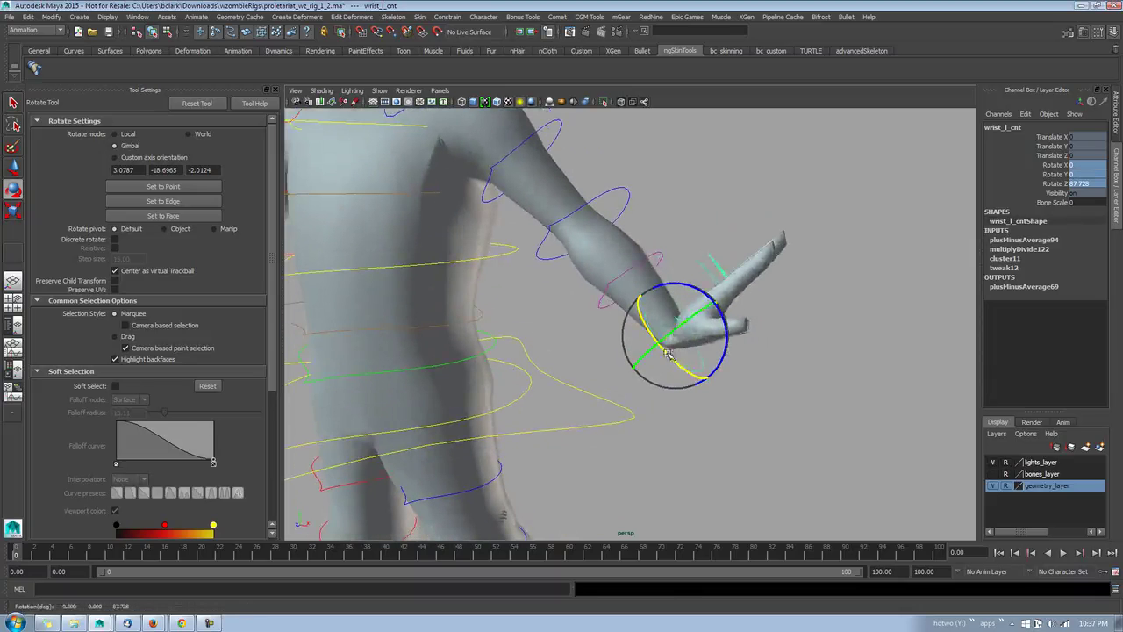
mouse_move(667, 353)
mouse_down()
mouse_move(681, 344)
mouse_move(661, 286)
mouse_up()
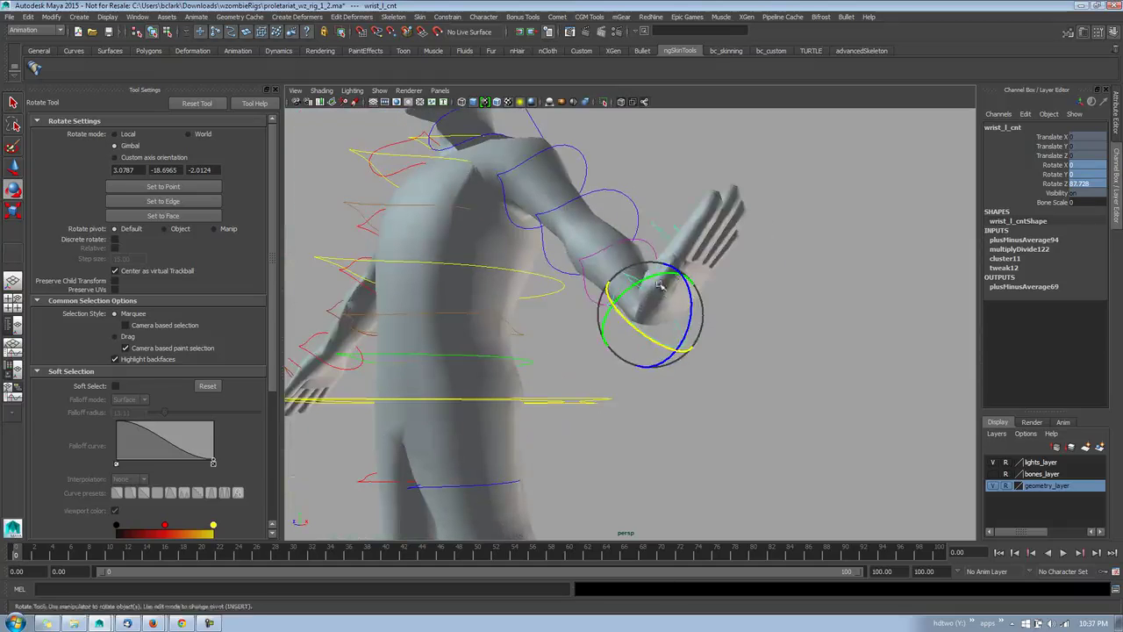
key(ctrl+z)
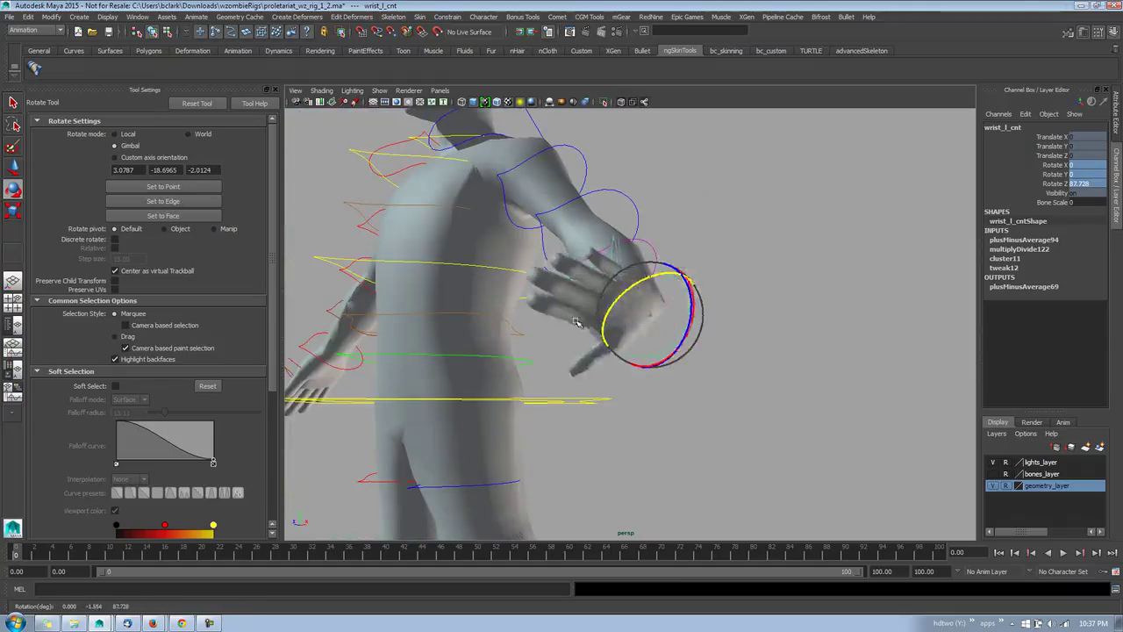
key(shift+z)
key(ctrl+z)
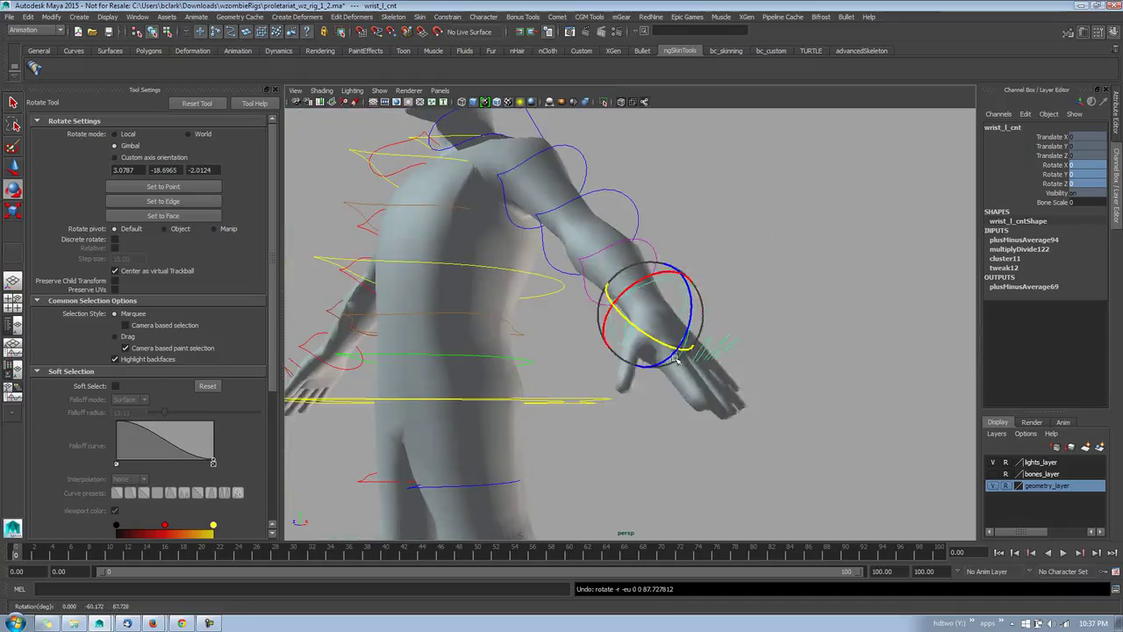
Step: Rotate the hand about its Z axis until it points outward
drag(675, 358, 674, 327)
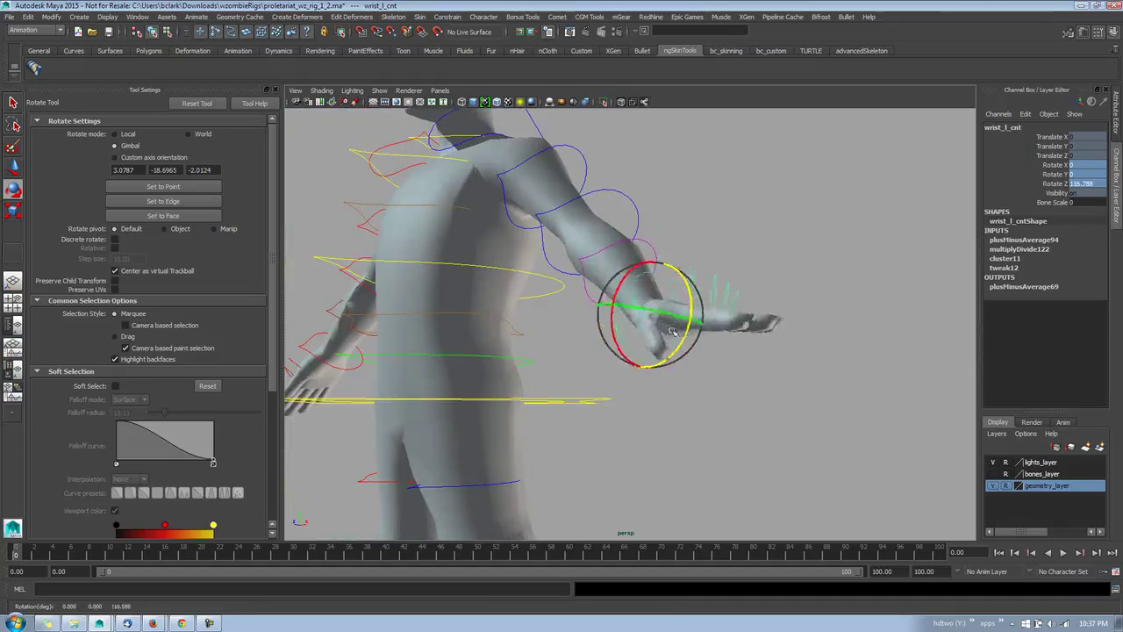
mouse_move(673, 328)
mouse_down()
mouse_move(685, 290)
mouse_move(702, 326)
mouse_up()
key(ctrl+z)
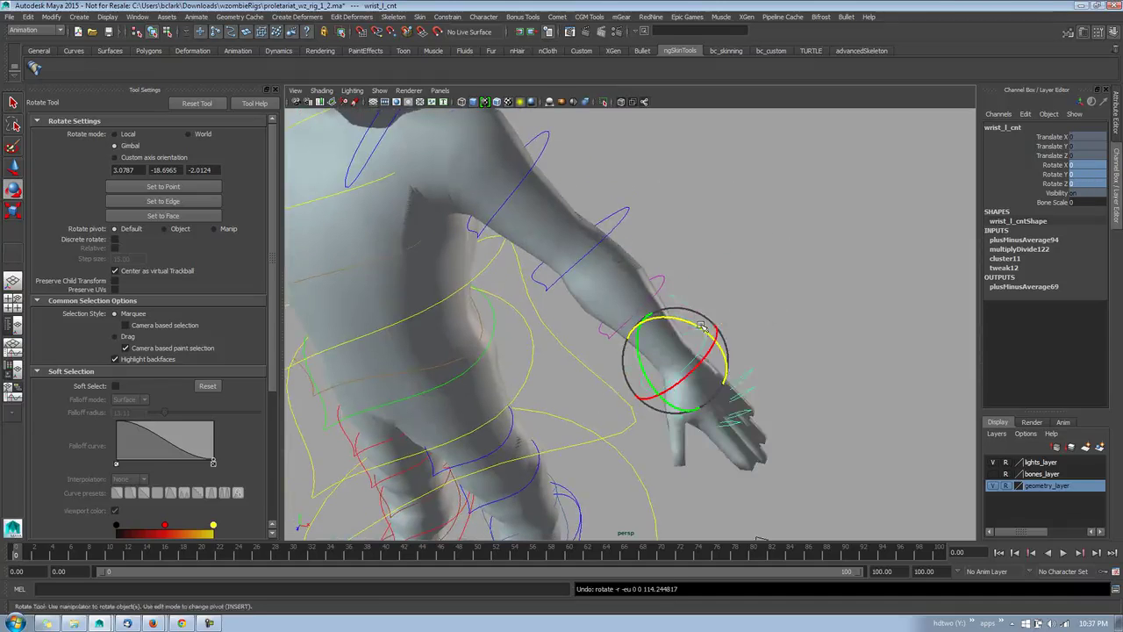
drag(725, 367, 653, 291)
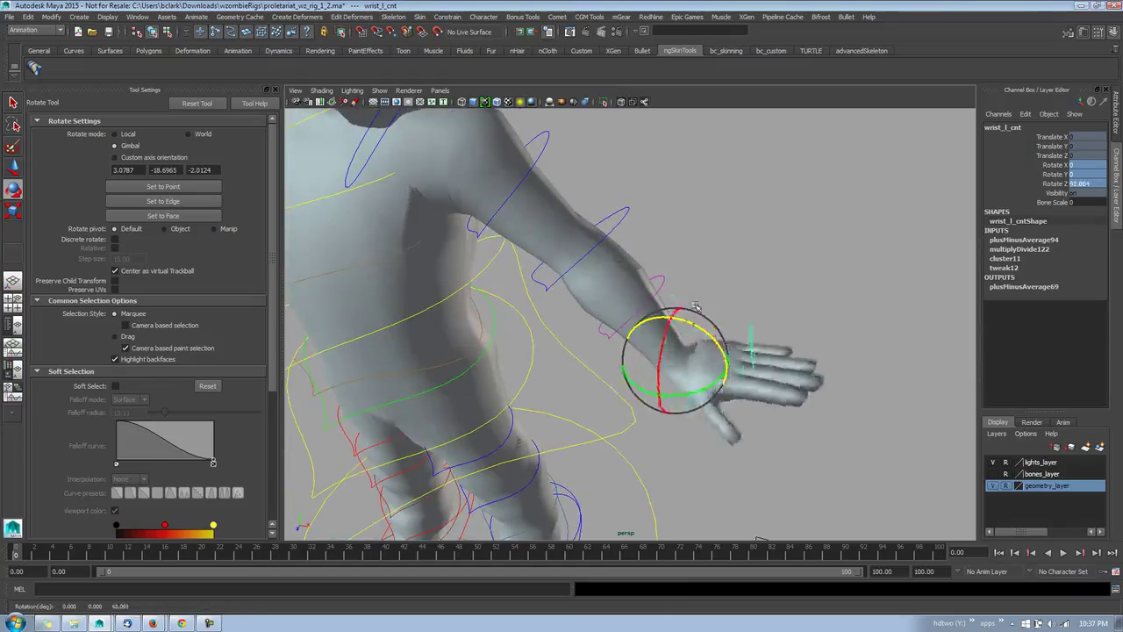
mouse_move(687, 355)
alt+mouse_down()
mouse_move(644, 363)
mouse_move(667, 347)
alt+mouse_up()
Step: Undo back to the unrotated hand and bring back the wrist's Attribute Editor
key(ctrl+z)
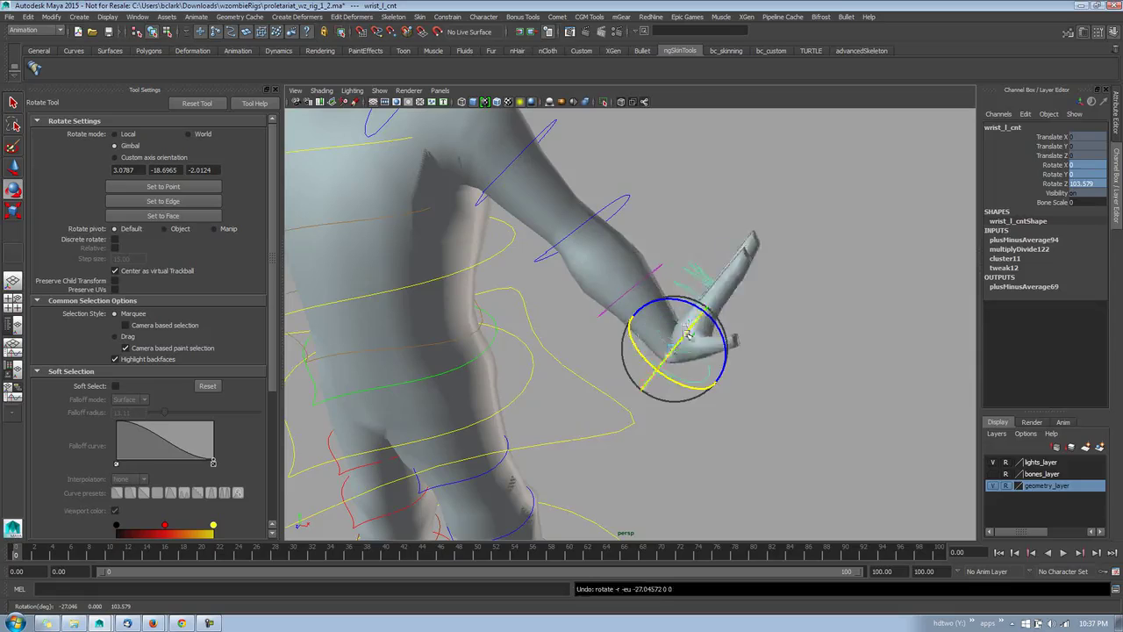
key(ctrl+z)
key(shift+z)
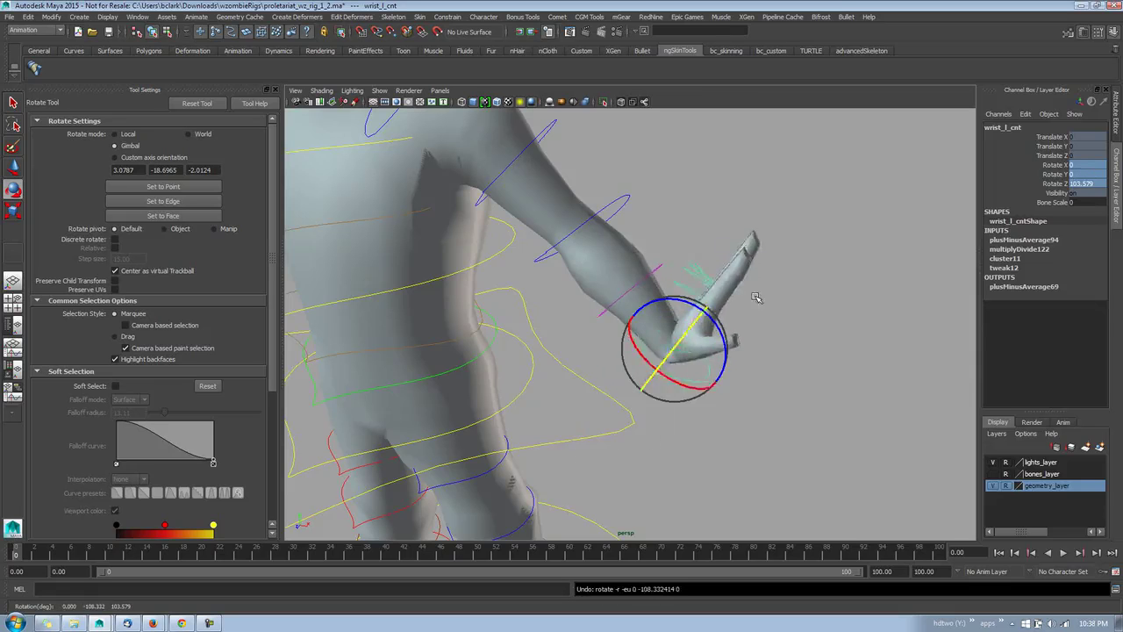
key(ctrl+z)
key(ctrl+a)
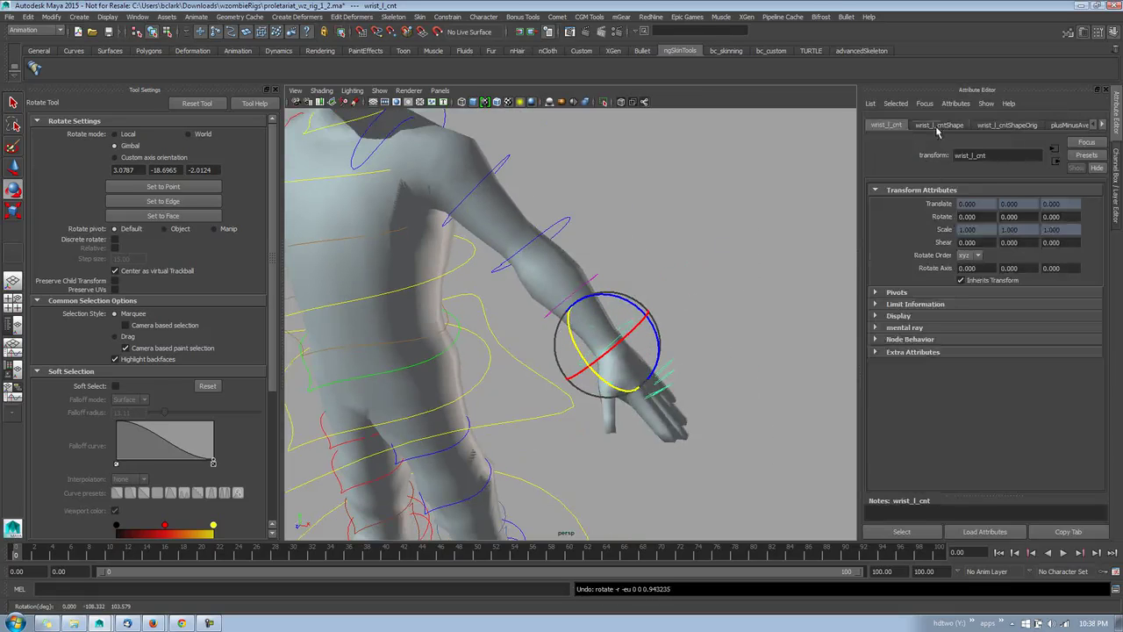
Step: Set wrist_l_cnt's Rotate Order to yzx in its Transform Attributes
click(938, 128)
click(993, 127)
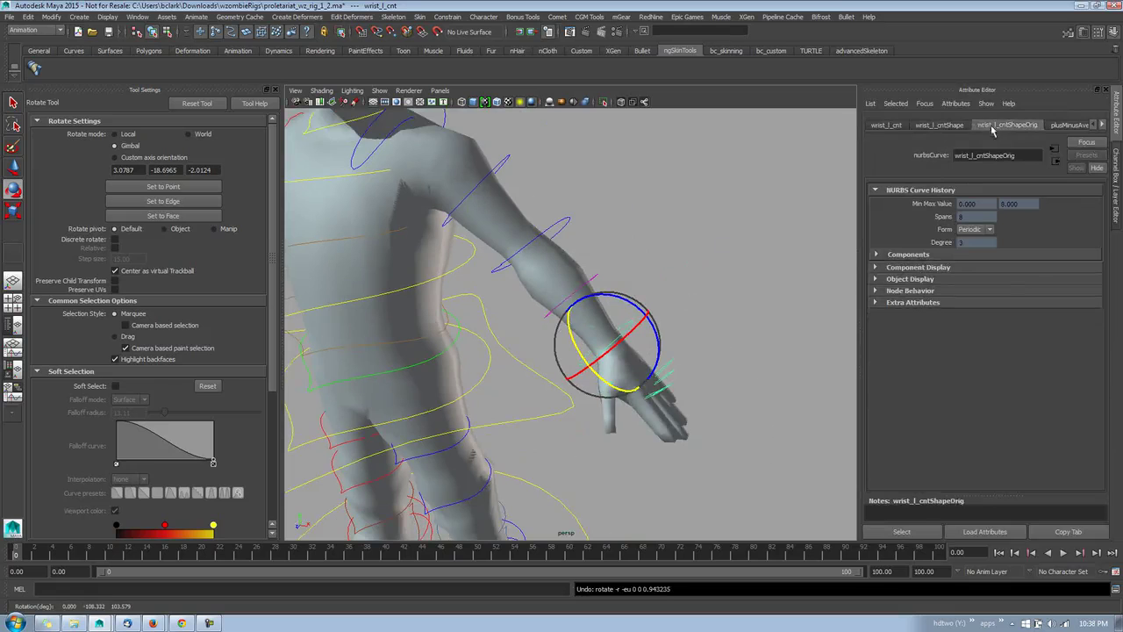
click(917, 128)
click(970, 258)
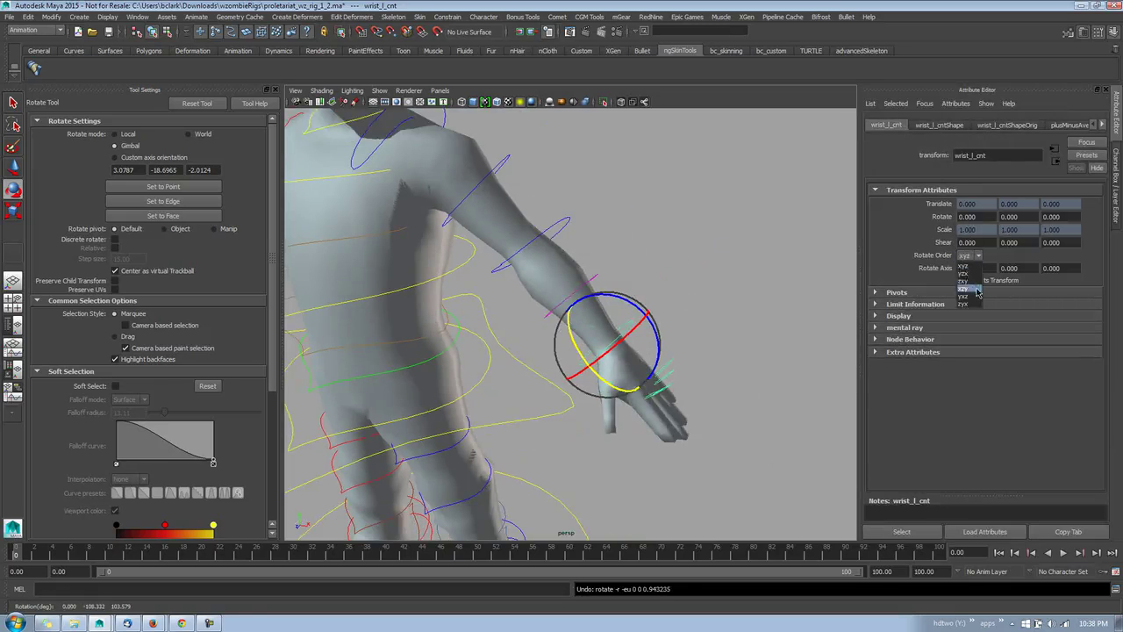
click(976, 274)
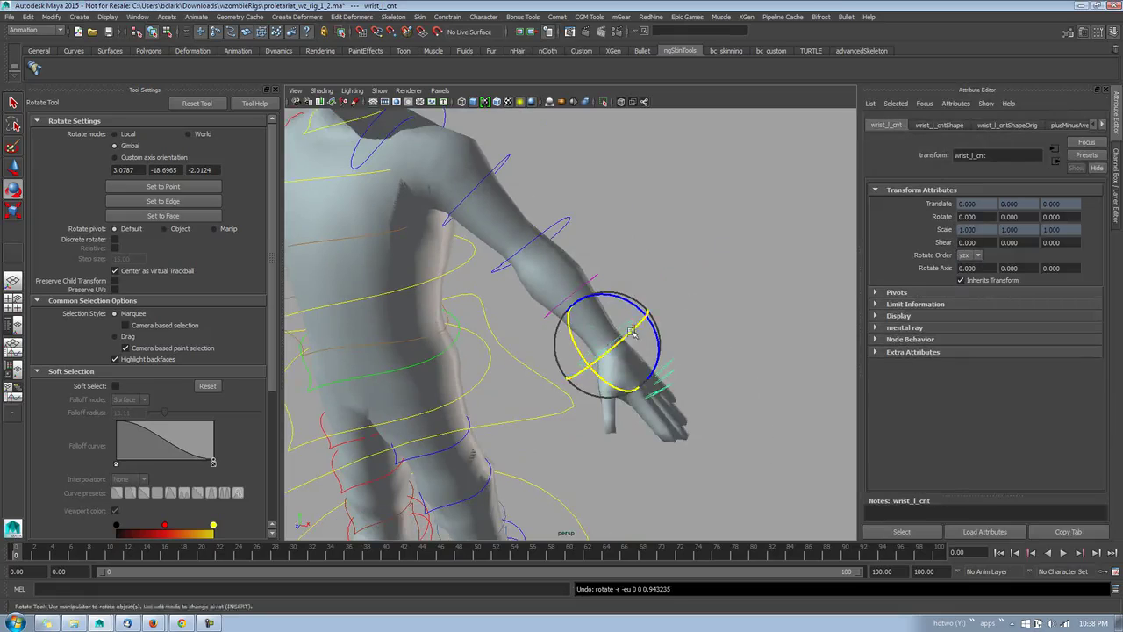
Step: Swing the hand upward about X to roughly 26° X and -56° Z
drag(631, 332, 650, 318)
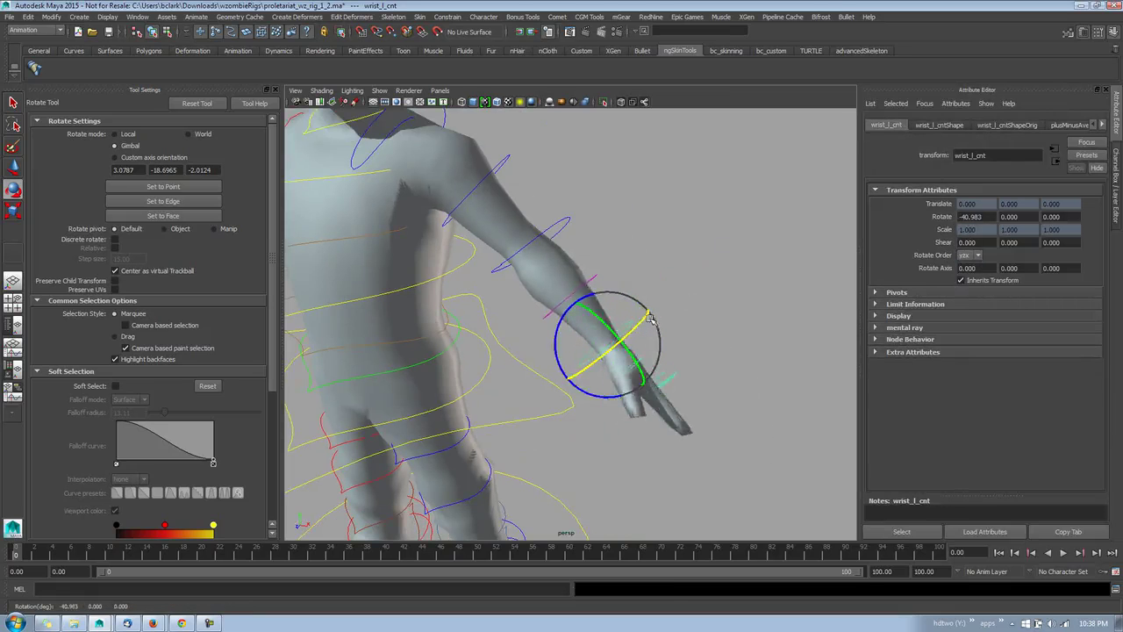
mouse_move(638, 325)
mouse_down()
mouse_move(653, 340)
mouse_move(588, 294)
mouse_move(615, 311)
mouse_move(647, 303)
mouse_move(617, 310)
mouse_move(626, 308)
mouse_up()
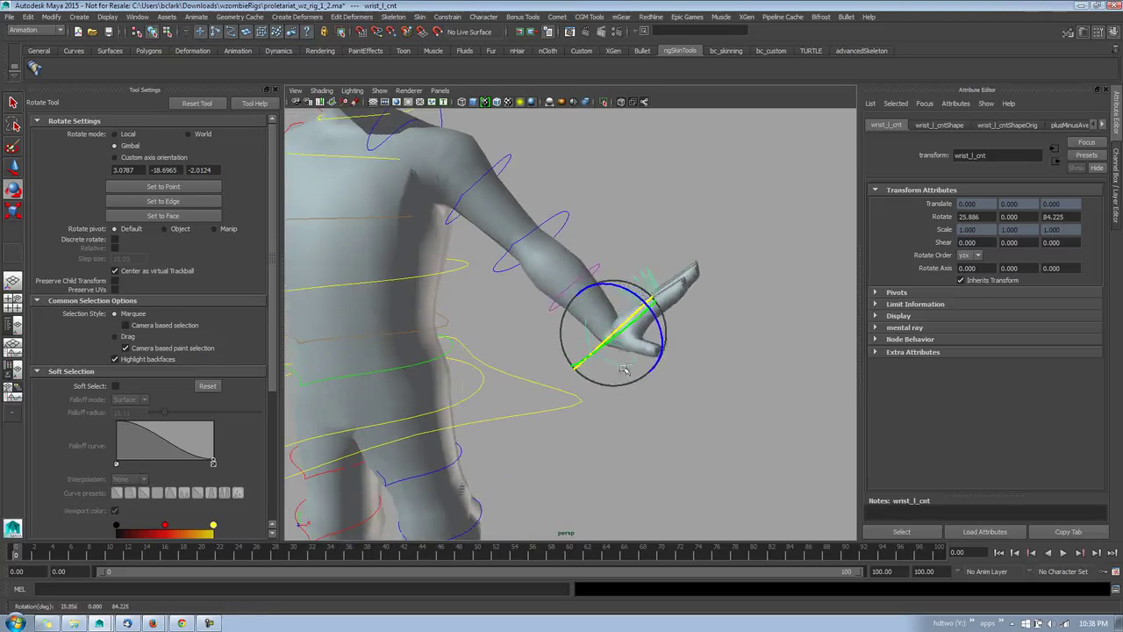
mouse_move(622, 370)
alt+mouse_down()
mouse_move(669, 359)
mouse_move(587, 244)
mouse_move(691, 281)
alt+mouse_up()
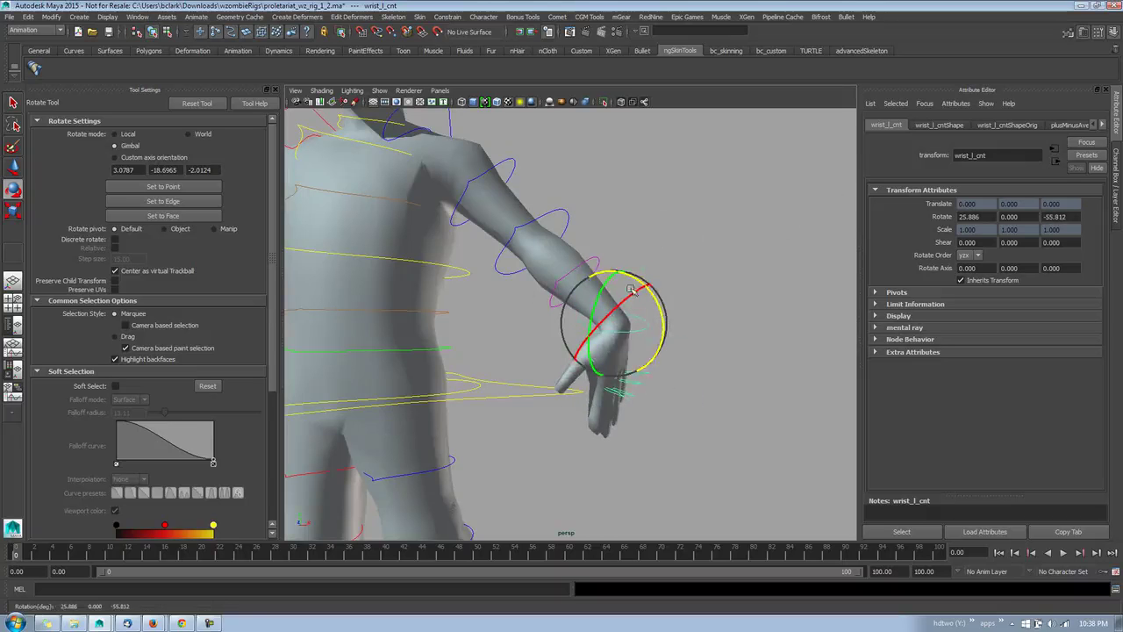
Step: Set the rotate order to zyx and swing the hand down about Z
click(971, 255)
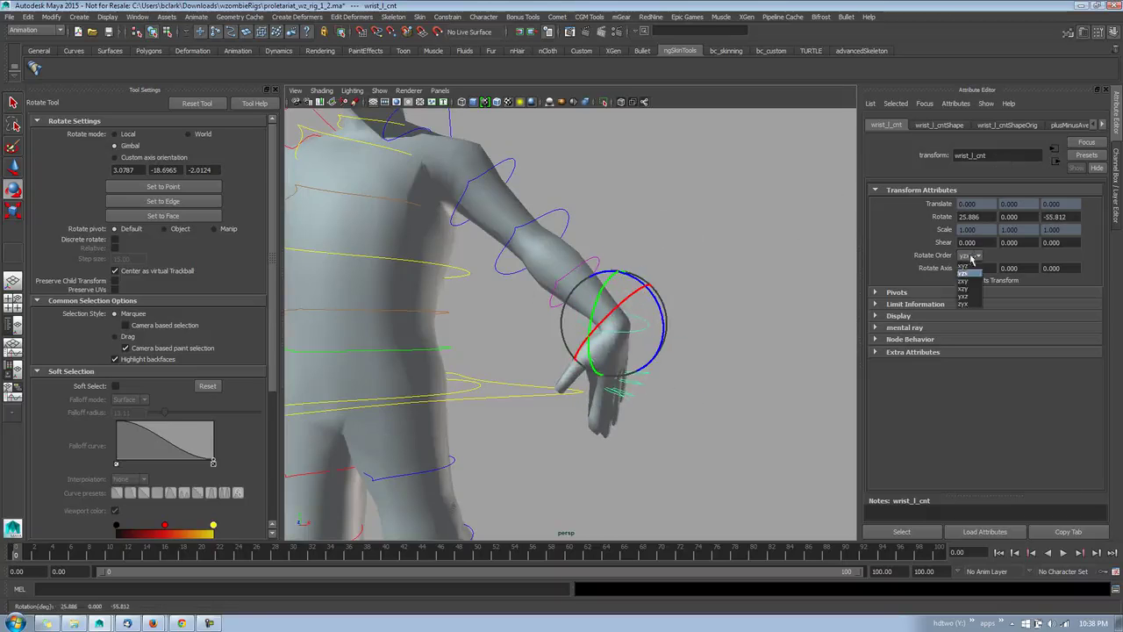
click(972, 302)
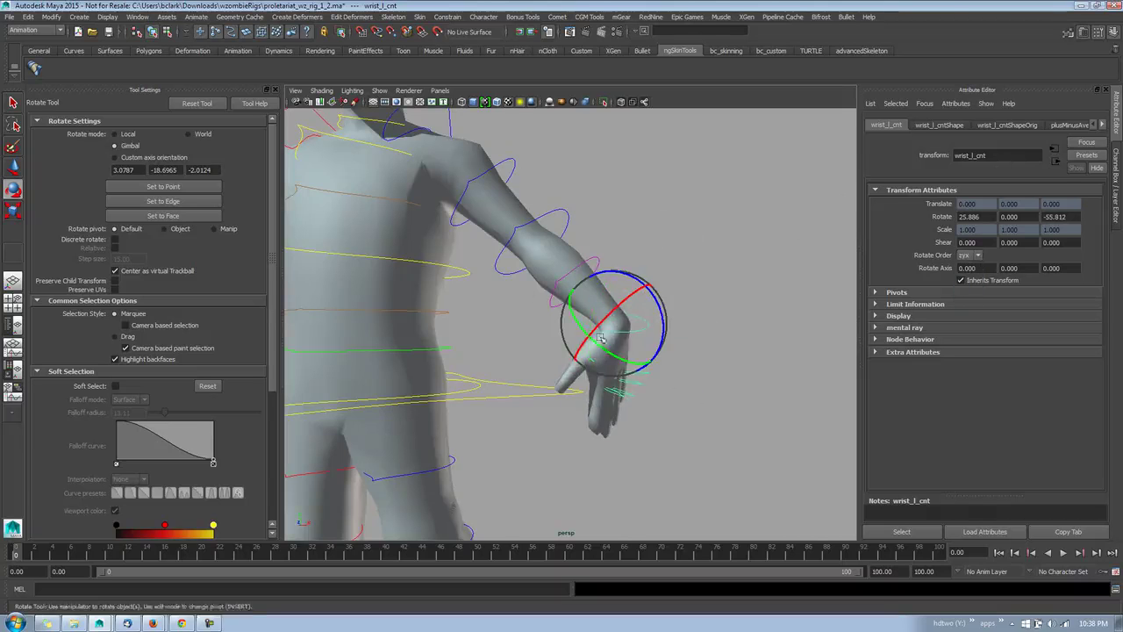
mouse_move(608, 314)
mouse_down()
mouse_move(629, 309)
mouse_move(656, 356)
mouse_move(622, 287)
mouse_move(552, 344)
mouse_move(685, 224)
mouse_move(664, 244)
mouse_up()
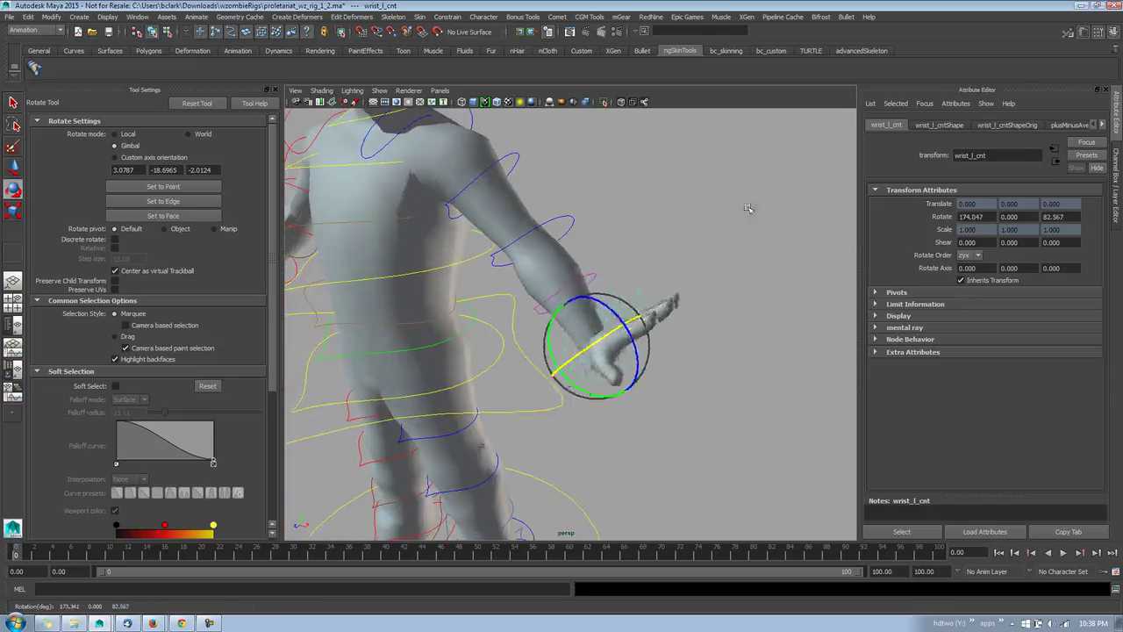
drag(614, 338, 637, 321)
mouse_move(620, 372)
mouse_down()
mouse_move(633, 411)
mouse_move(621, 320)
mouse_move(565, 252)
mouse_move(574, 255)
mouse_up()
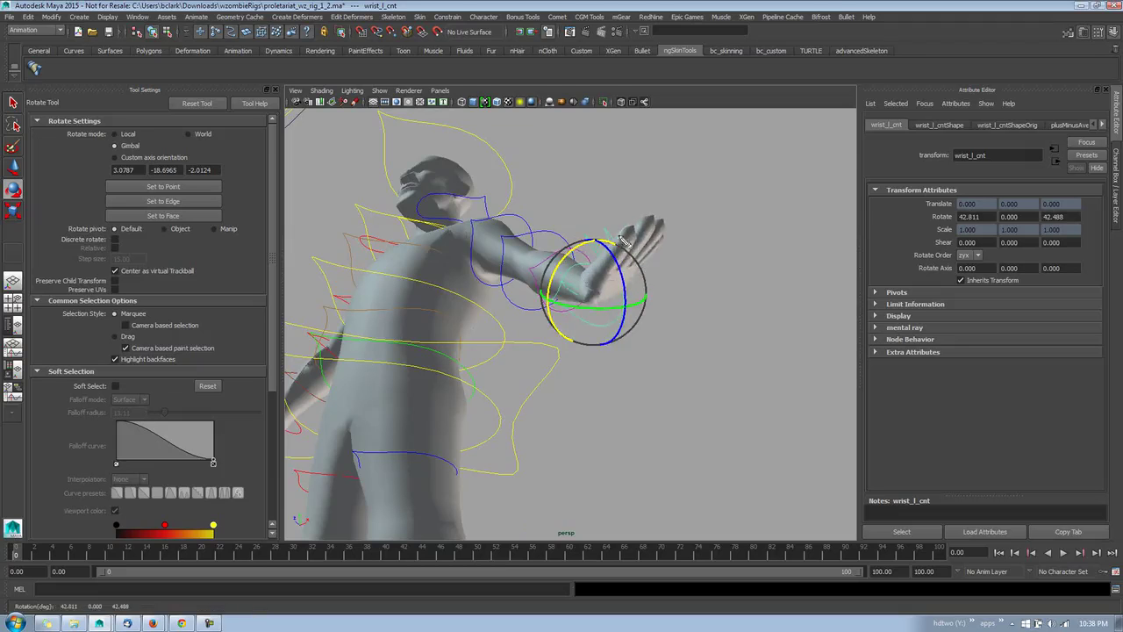
Step: Twist the hand around the wrist's Y axis, then ease it back slightly
mouse_move(612, 366)
alt+mouse_down()
mouse_move(577, 332)
mouse_move(597, 329)
alt+mouse_up()
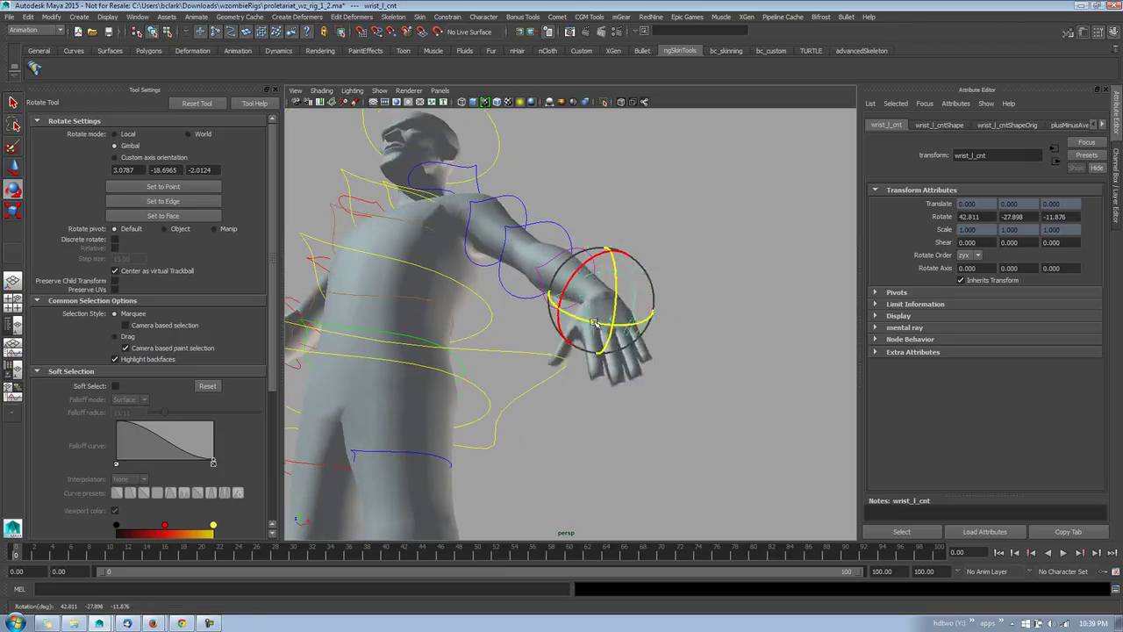
drag(596, 323, 605, 331)
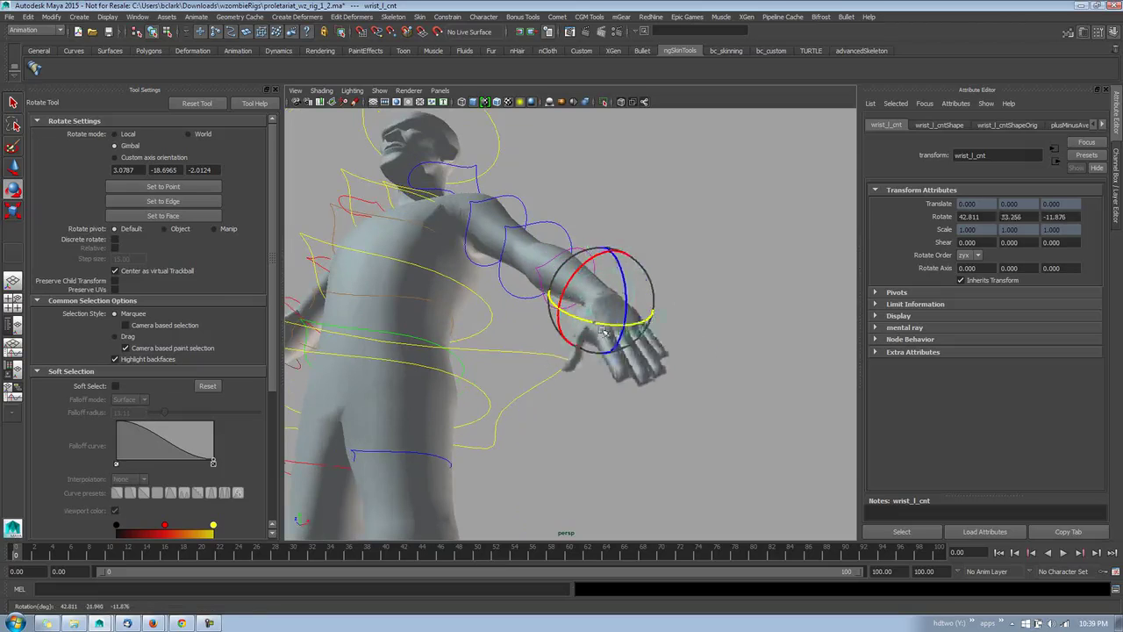
mouse_move(605, 331)
mouse_down()
mouse_move(645, 321)
mouse_move(628, 251)
mouse_up()
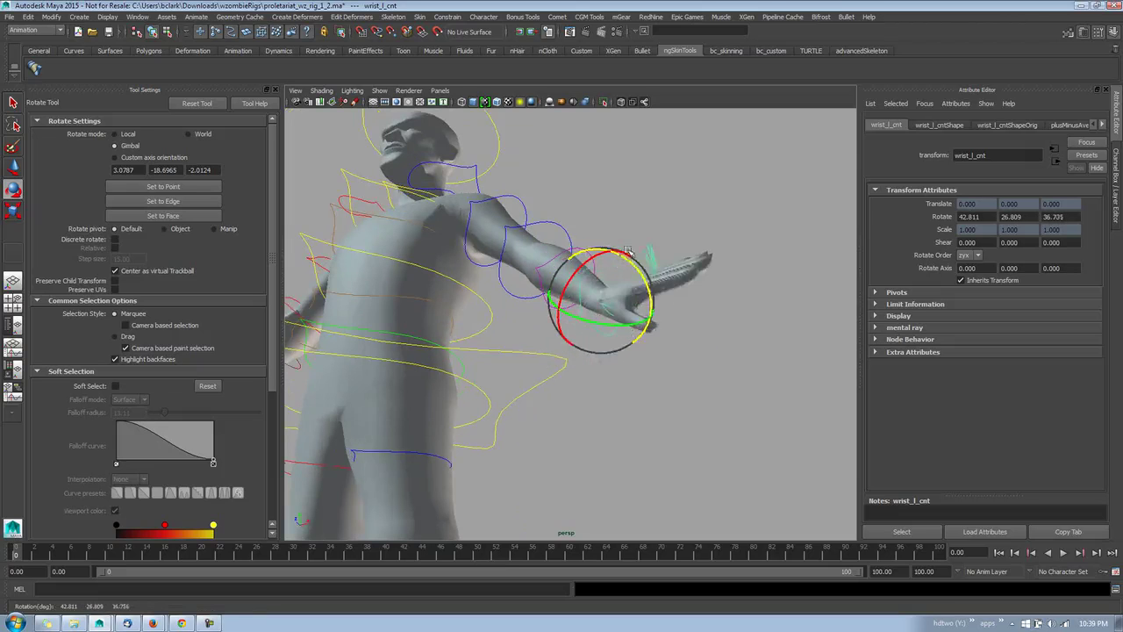
mouse_move(613, 295)
alt+mouse_down()
mouse_move(613, 336)
mouse_move(624, 302)
alt+mouse_up()
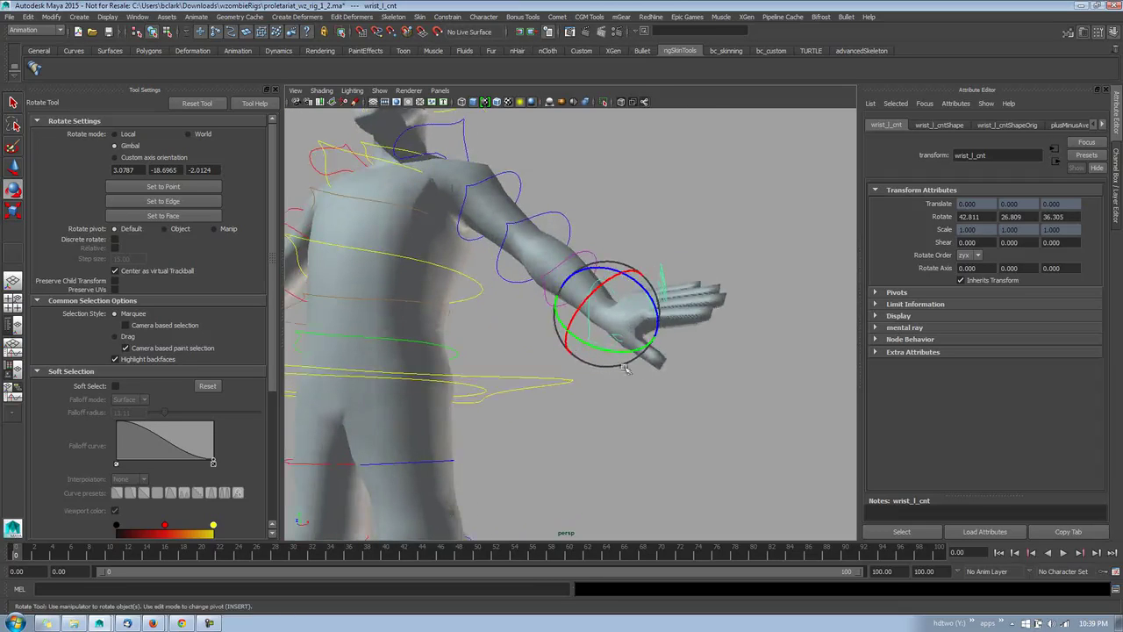
Step: Rotate the hand around X and Z to about -122°, -3°, 110°
key(ctrl+a)
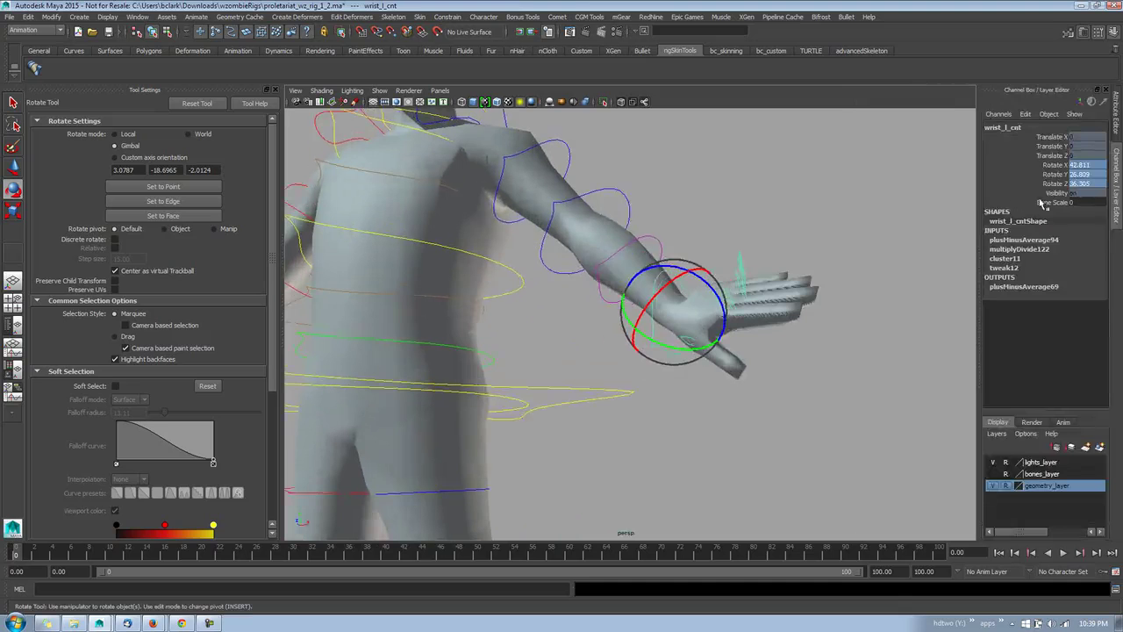
key(ctrl+a)
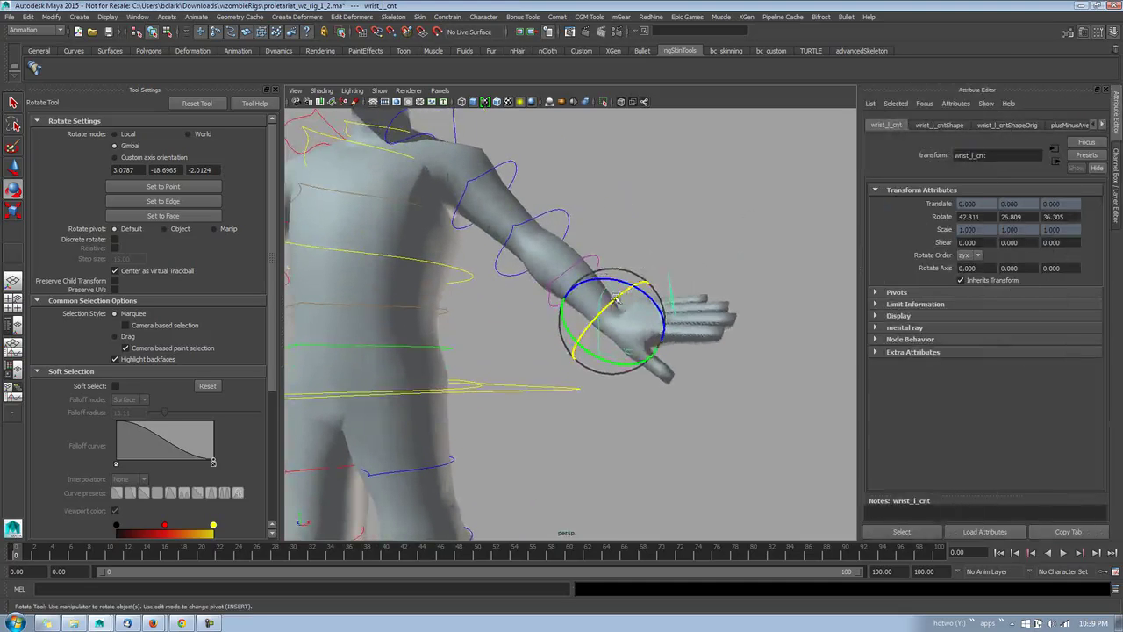
mouse_move(617, 298)
mouse_down()
mouse_move(704, 254)
mouse_move(822, 154)
mouse_move(583, 290)
mouse_up()
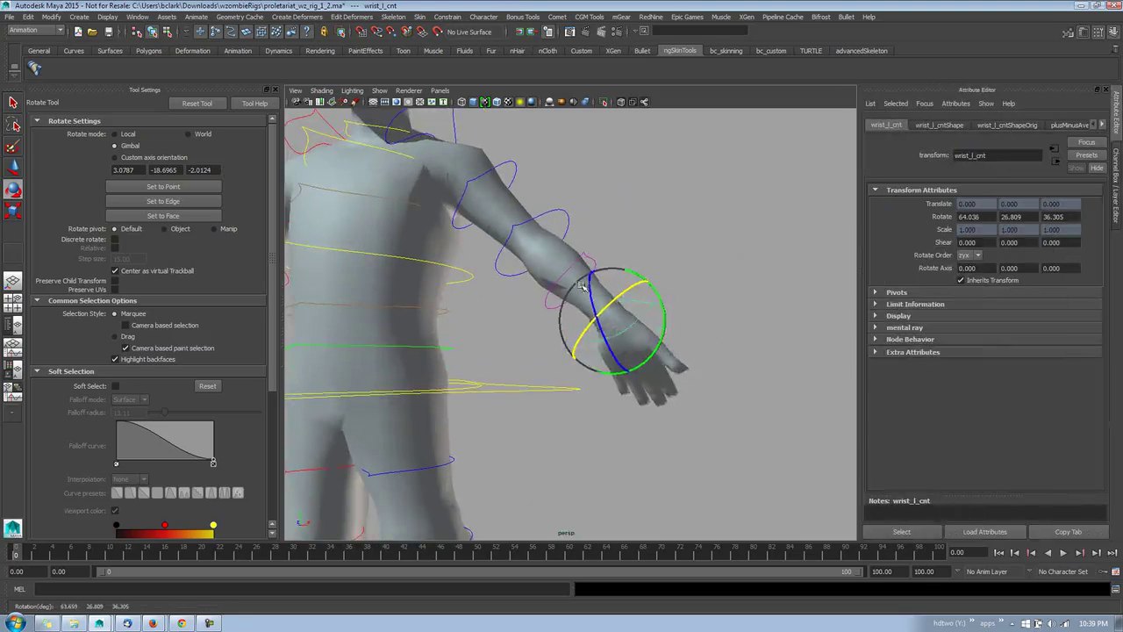
drag(612, 352, 638, 375)
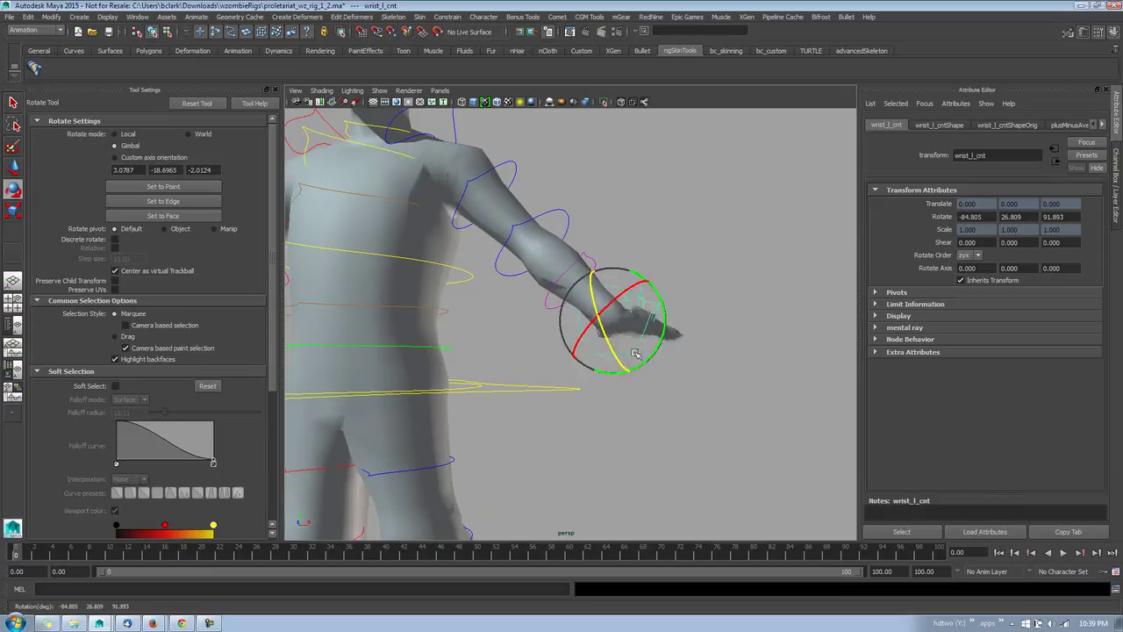
click(632, 352)
Step: Switch to Local rotation and pose the hand hanging down, about -131°, 7°, 85°
click(612, 344)
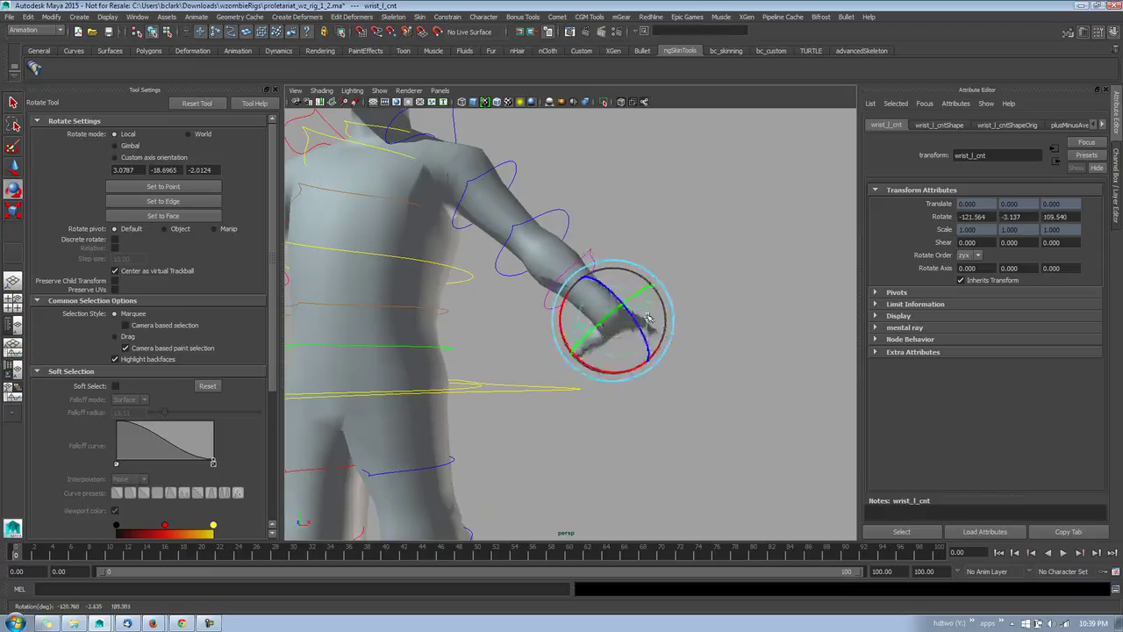
drag(646, 287, 652, 291)
mouse_move(686, 354)
alt+mouse_down()
mouse_move(605, 287)
mouse_move(570, 390)
alt+mouse_up()
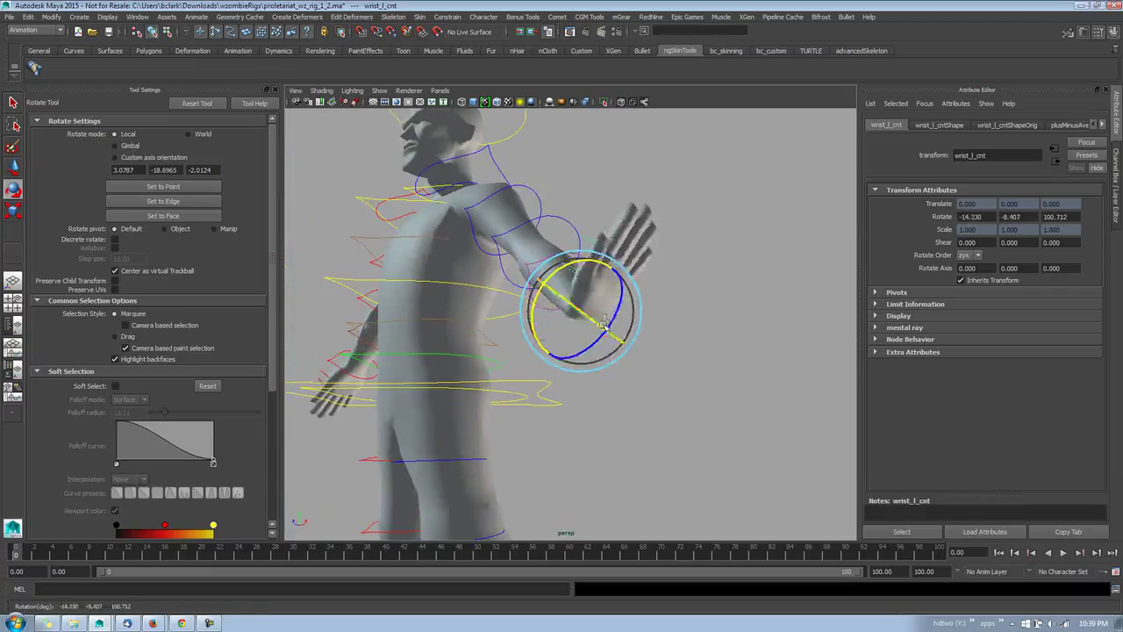
mouse_move(595, 283)
mouse_down()
mouse_move(564, 328)
mouse_move(611, 276)
mouse_up()
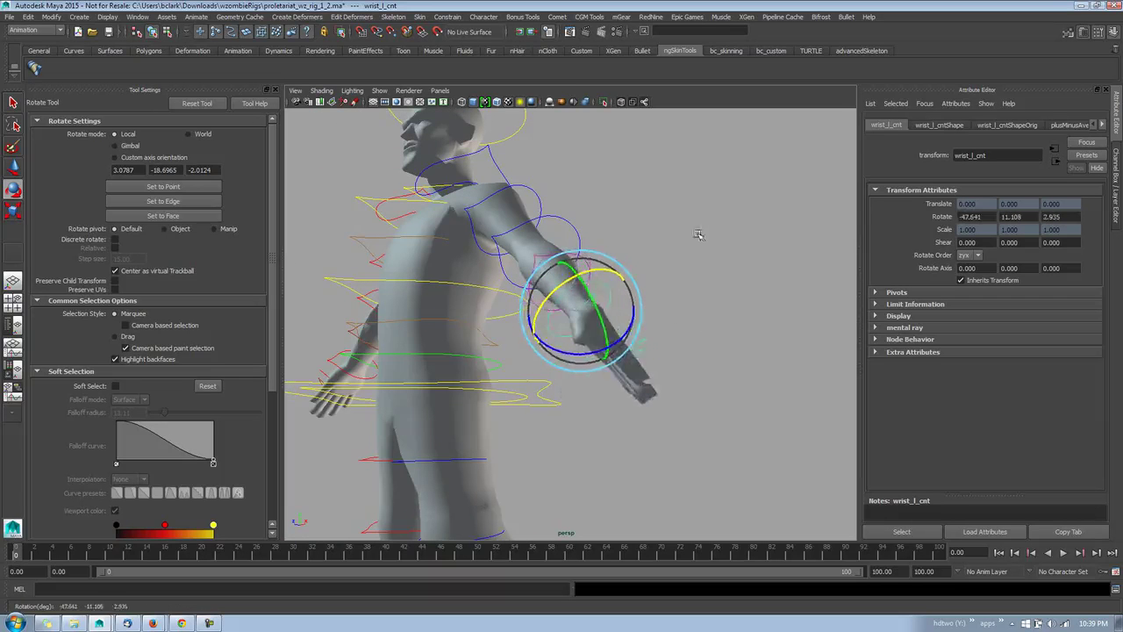
mouse_move(698, 234)
mouse_down()
mouse_move(639, 365)
mouse_move(676, 342)
mouse_up()
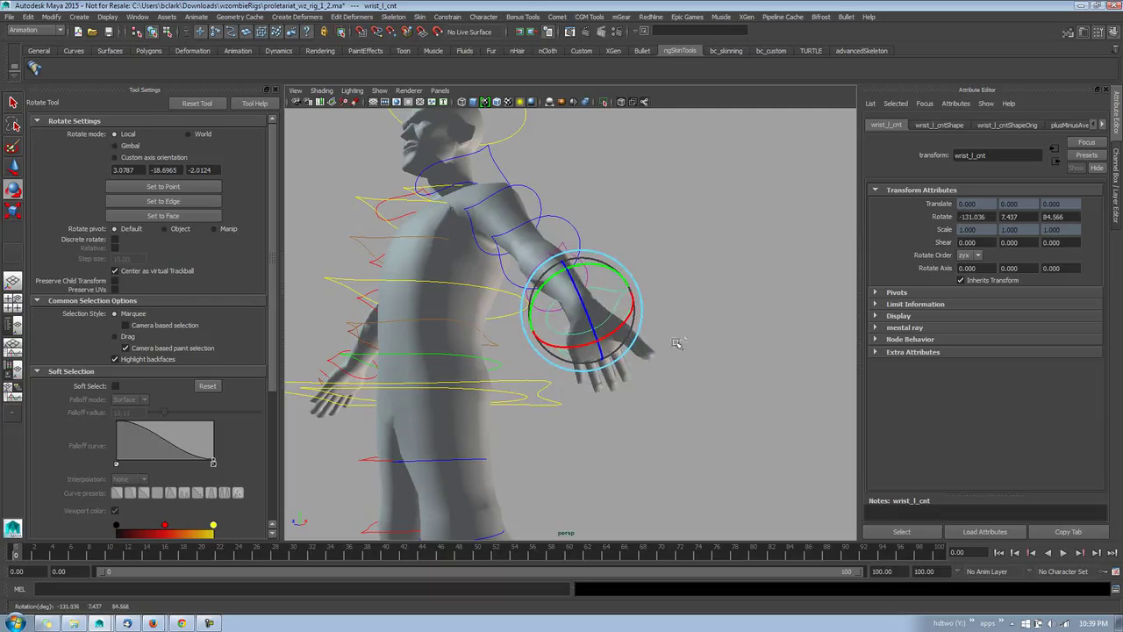
Step: Key the wrist rotation at frame 16, re-pose it at frame 12, and play back
click(167, 550)
key(s)
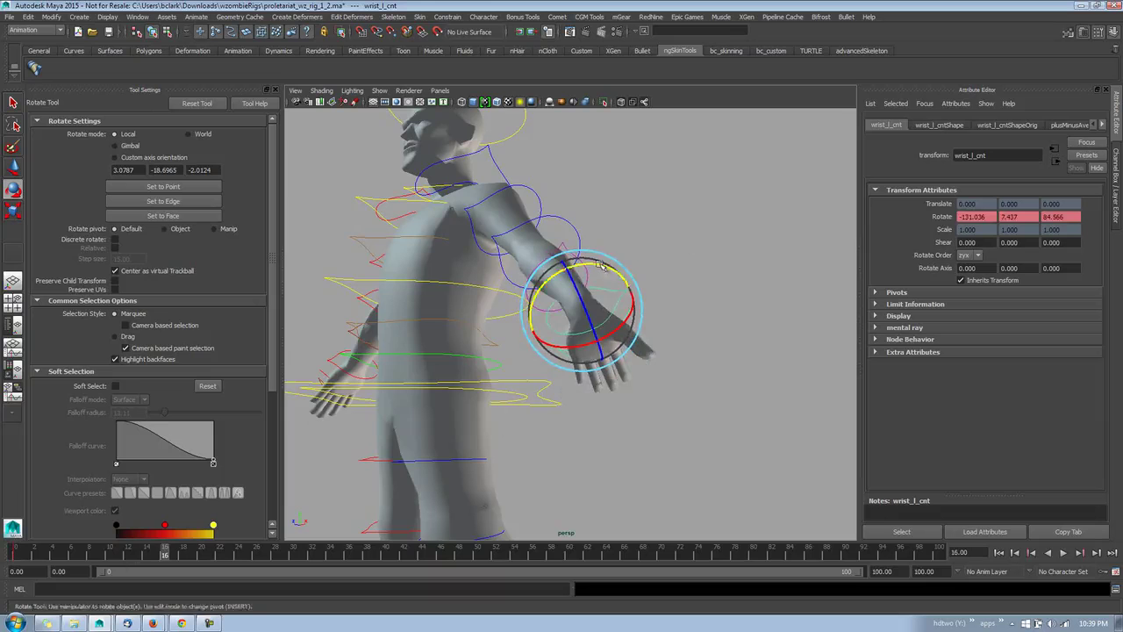
drag(527, 300, 538, 279)
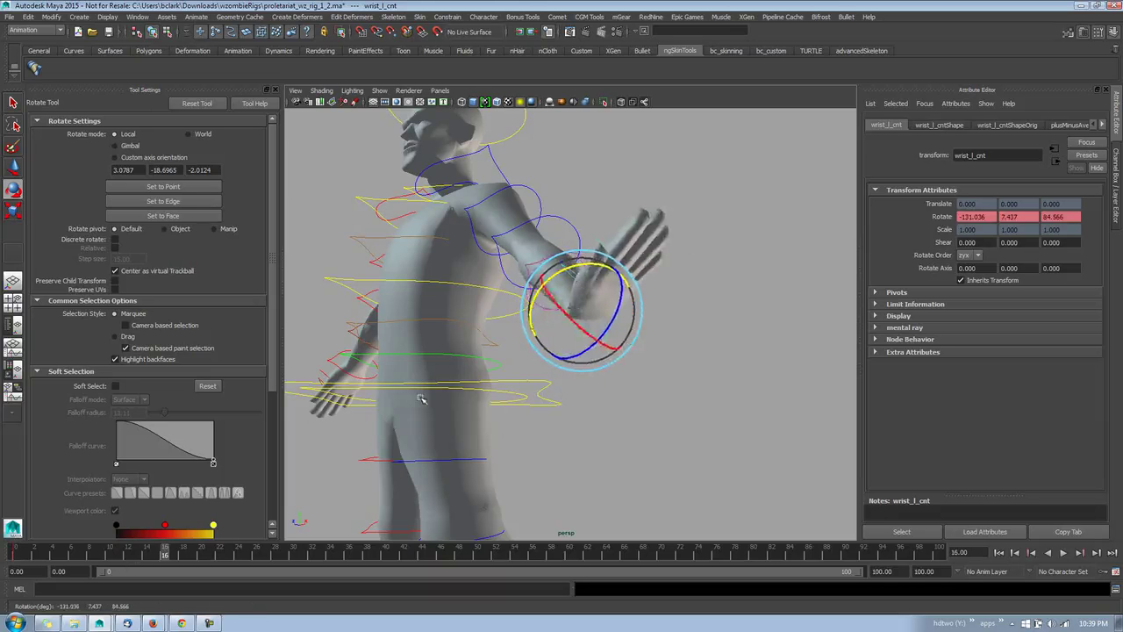
click(127, 553)
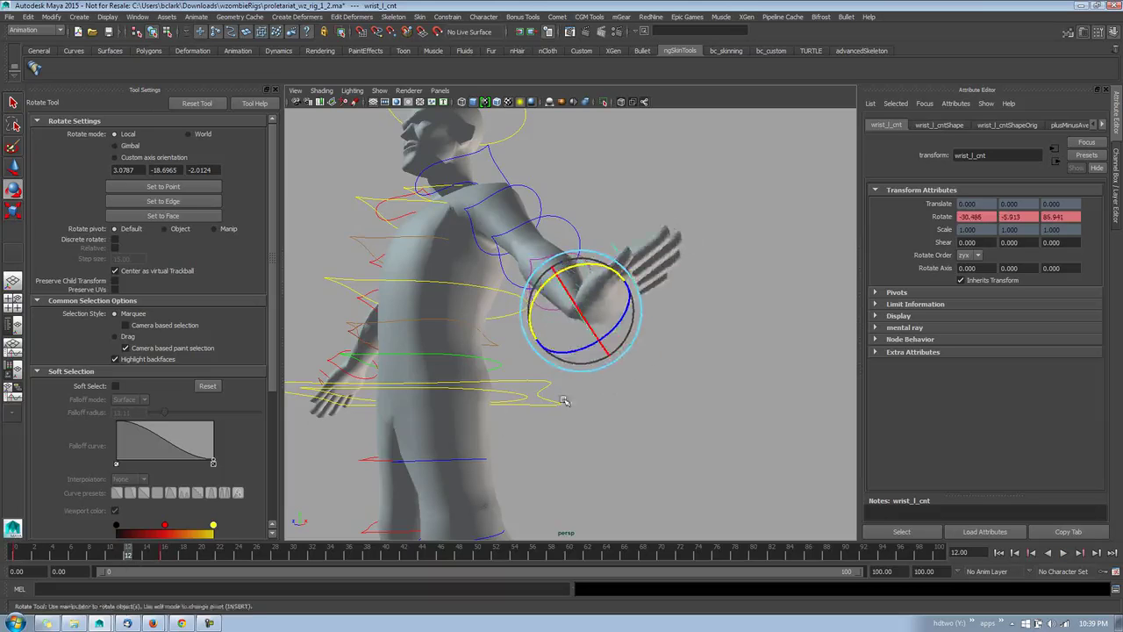
mouse_move(596, 338)
mouse_down()
mouse_move(577, 275)
mouse_move(579, 297)
mouse_up()
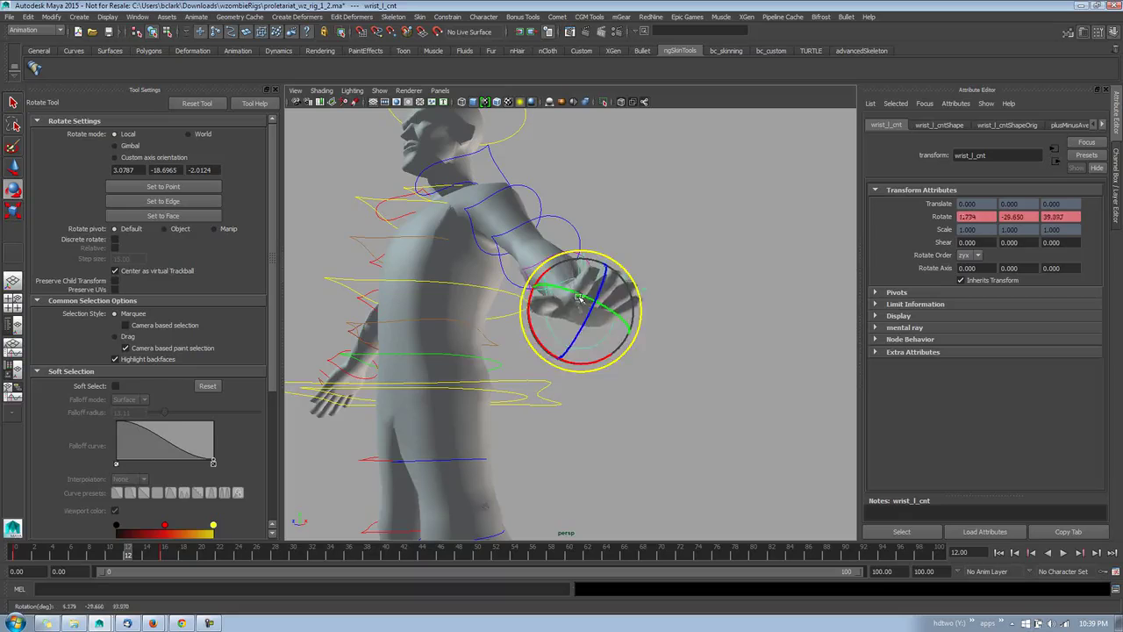
drag(545, 349, 533, 367)
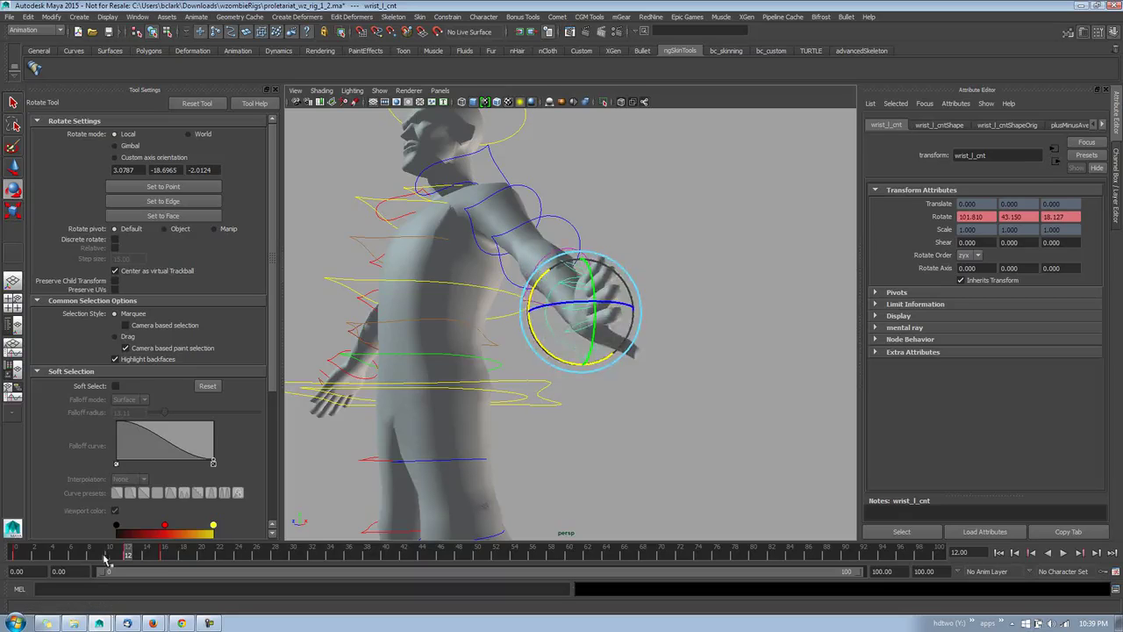
key(alt+v)
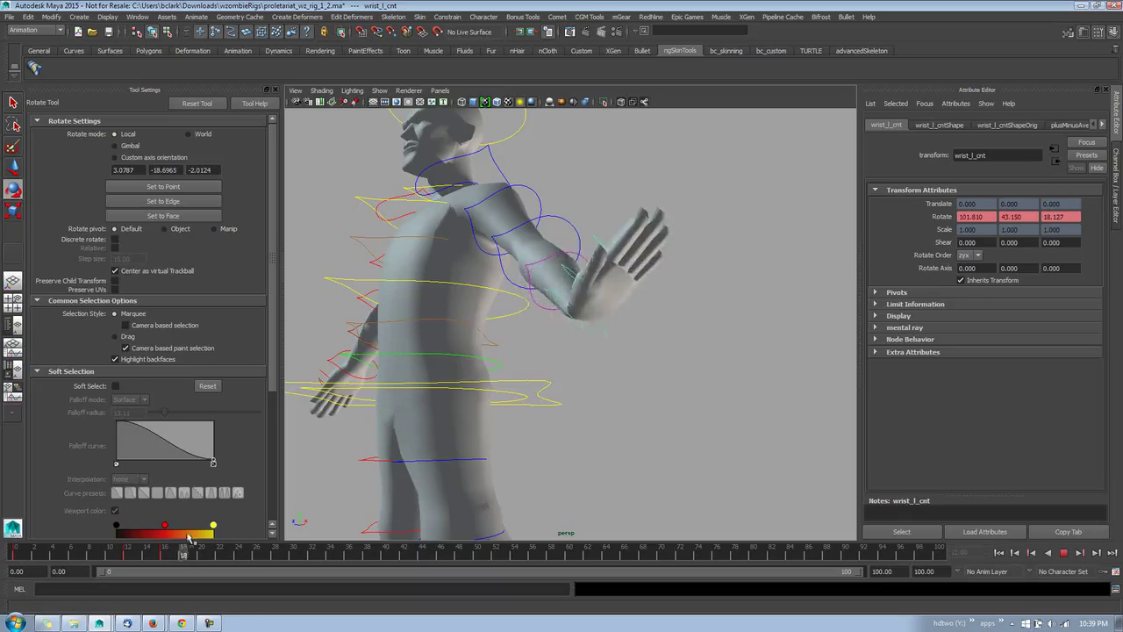
click(201, 553)
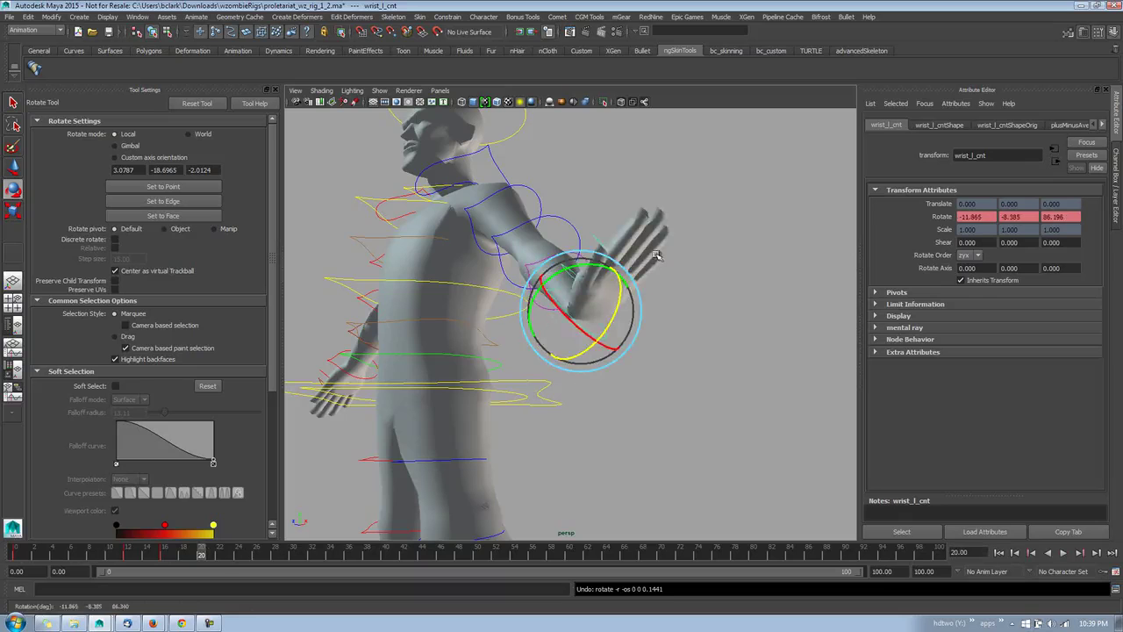
Step: Set the wrist's rotate order to xyz, reselect it, and rock the hand around X
click(970, 255)
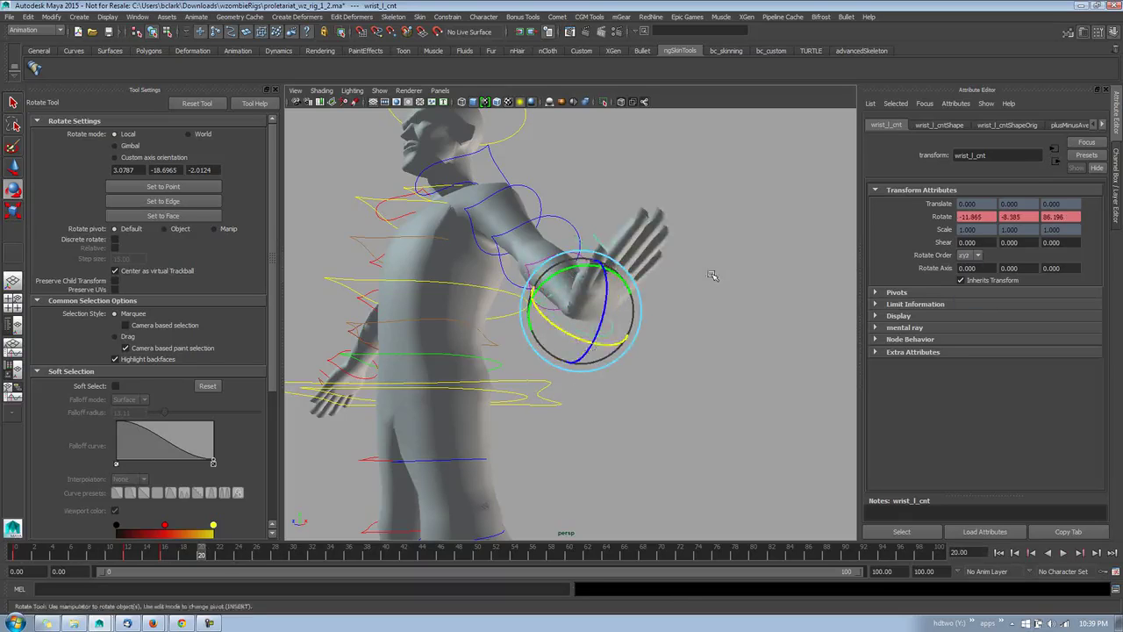
click(604, 342)
alt+drag(605, 341, 614, 330)
click(614, 331)
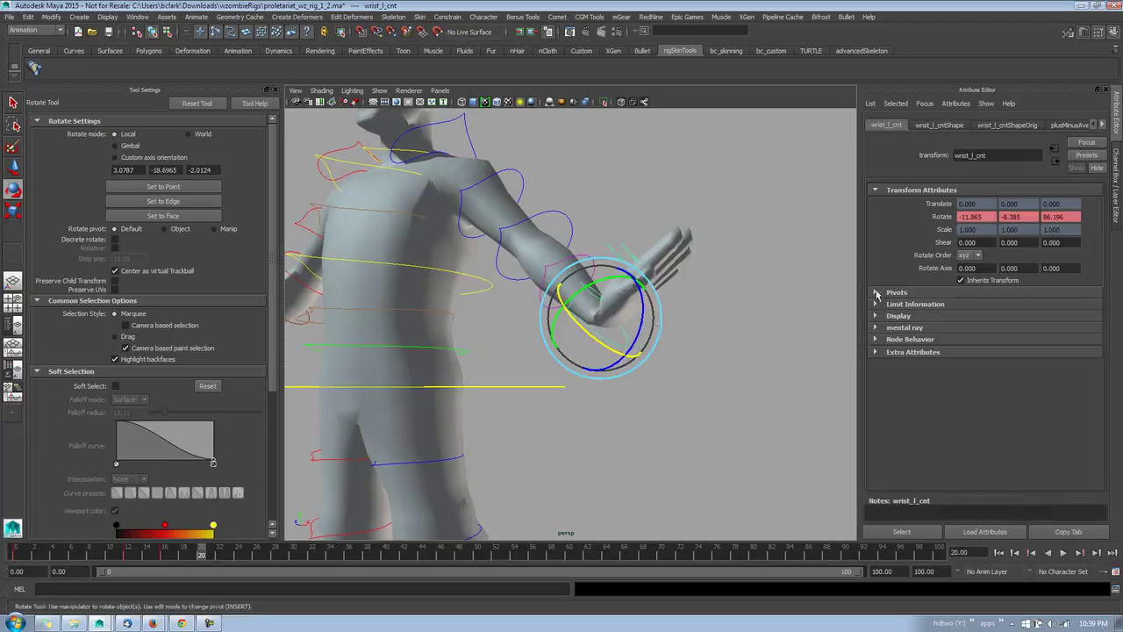
mouse_move(602, 351)
mouse_down()
mouse_move(622, 340)
mouse_move(593, 284)
mouse_up()
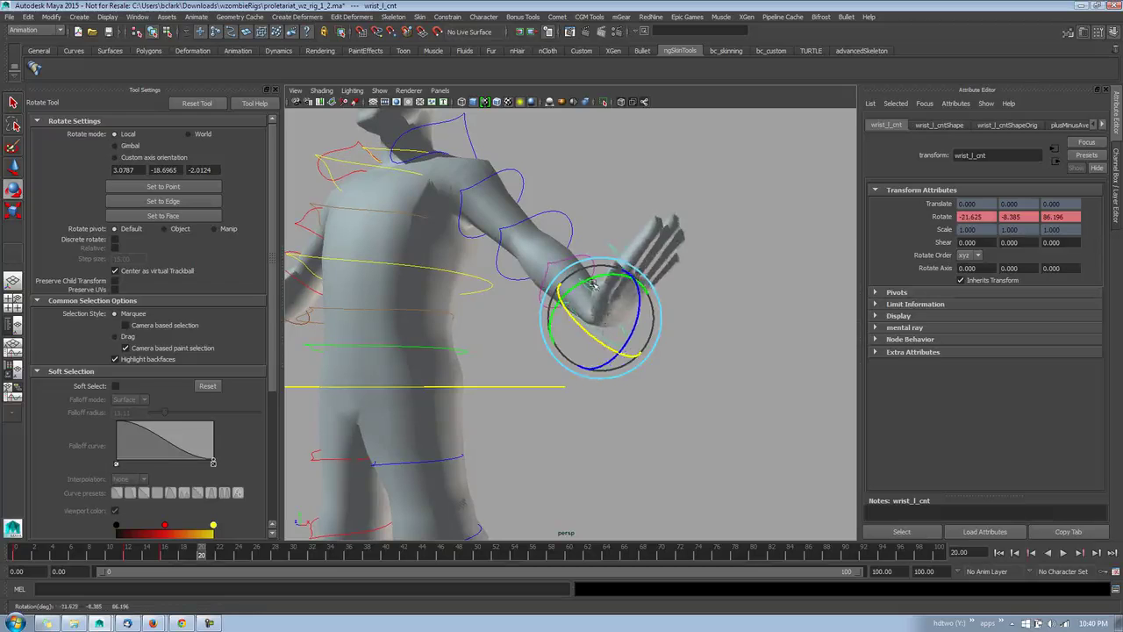
mouse_move(638, 316)
mouse_down()
mouse_move(603, 266)
mouse_move(585, 318)
mouse_up()
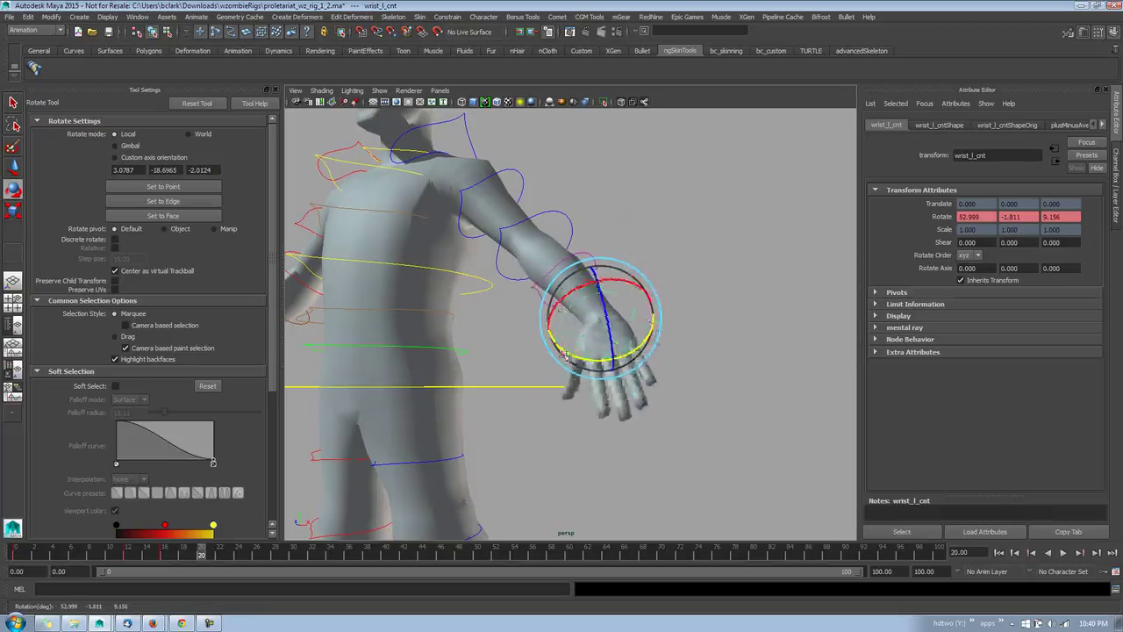
mouse_move(566, 352)
mouse_down()
mouse_move(580, 280)
mouse_move(572, 302)
mouse_move(585, 329)
mouse_move(584, 313)
mouse_move(619, 330)
mouse_move(580, 354)
mouse_move(611, 354)
mouse_move(538, 318)
mouse_move(595, 281)
mouse_move(632, 340)
mouse_up()
Step: Twist the hand to test xyz order, ending near 96°, 14°, 16°
drag(586, 304, 640, 249)
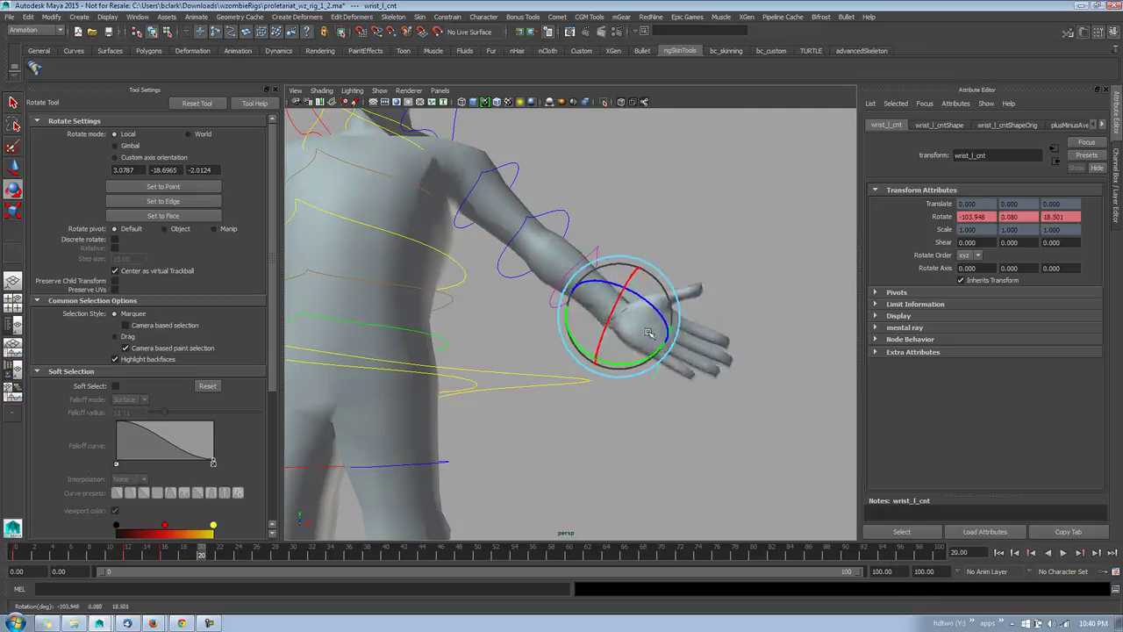
drag(648, 332, 691, 354)
mouse_move(639, 304)
mouse_down()
mouse_move(672, 342)
mouse_move(613, 347)
mouse_move(720, 393)
mouse_up()
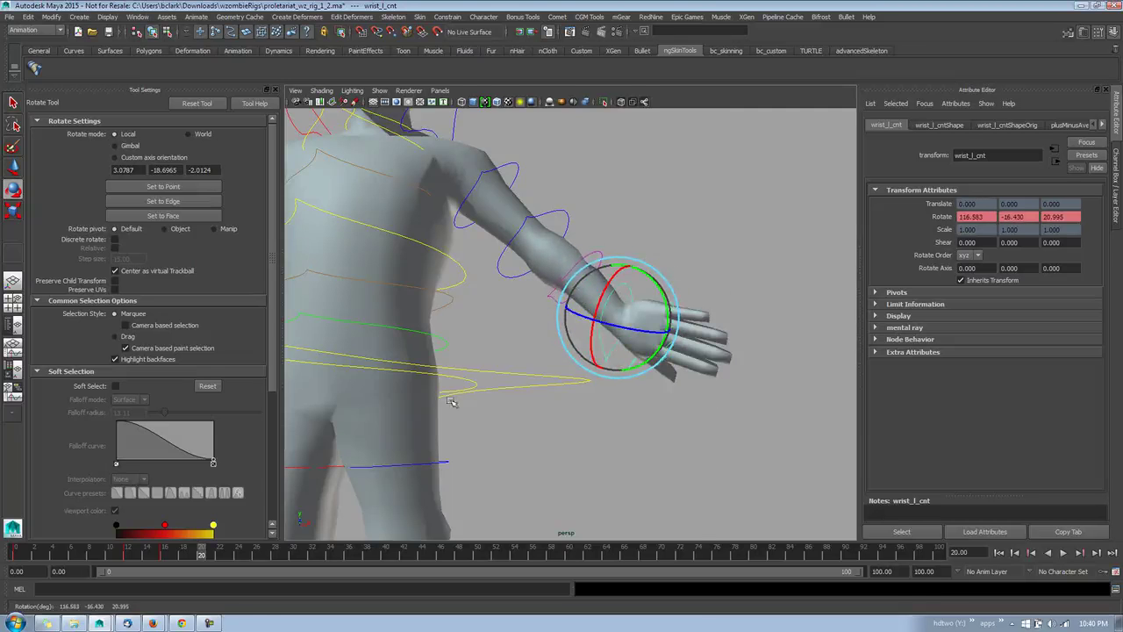
drag(647, 332, 684, 233)
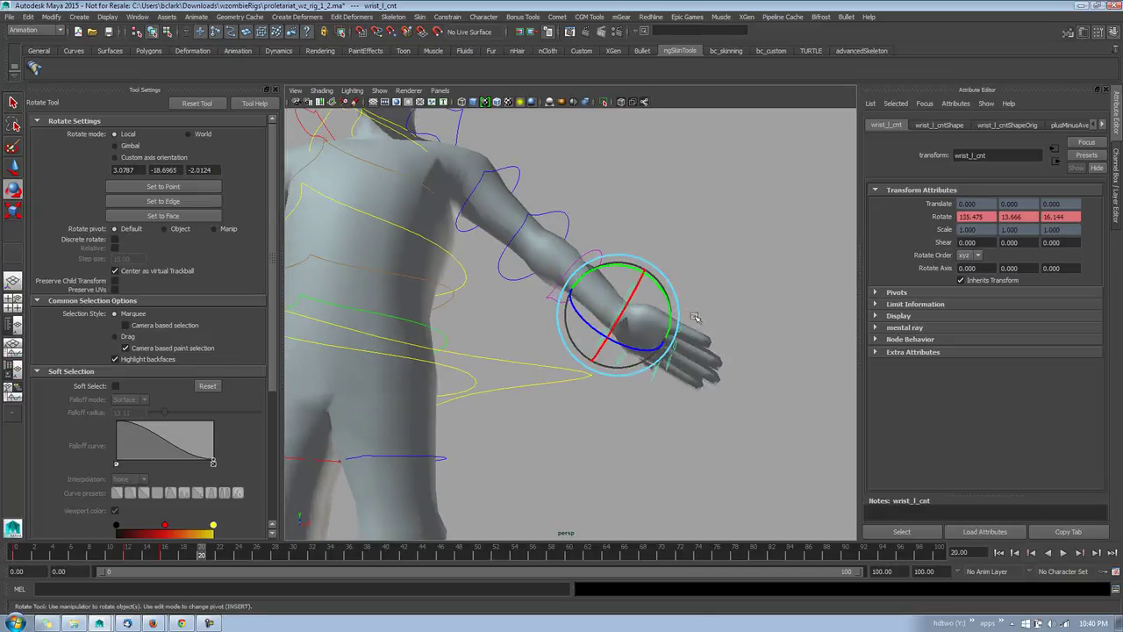
drag(633, 287, 710, 195)
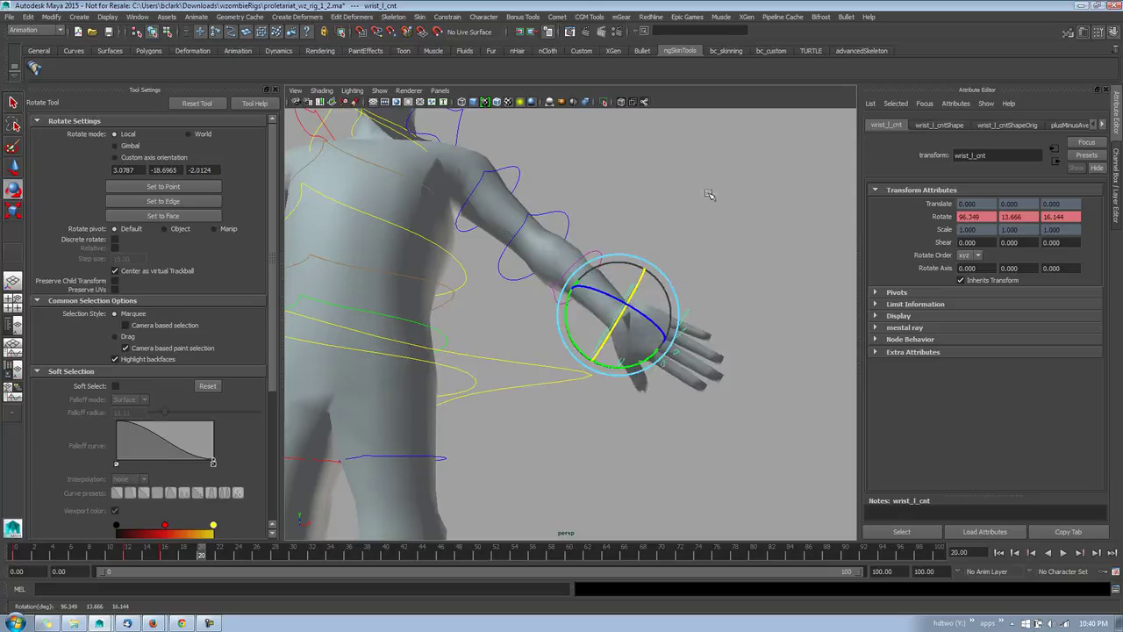